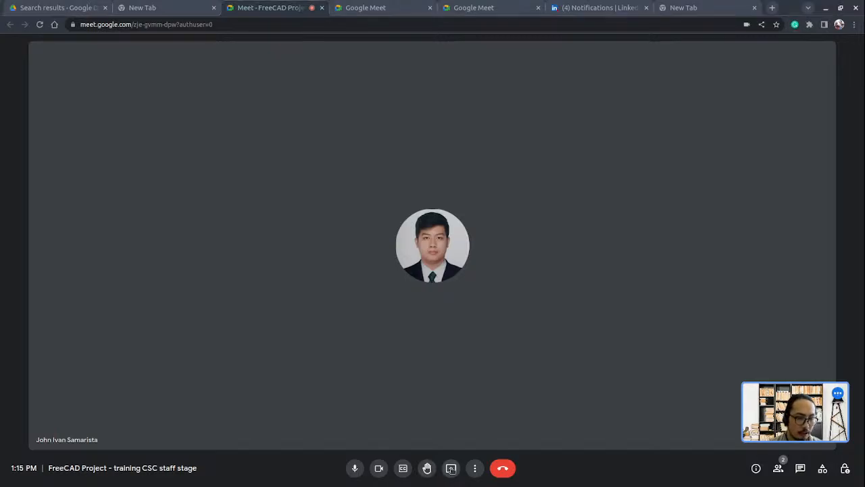
Start presenting the entire screen to everyone in the Google Meet call.
{"action": "left_click", "coordinate": [451, 468]}
{"action": "left_click", "coordinate": [502, 404]}
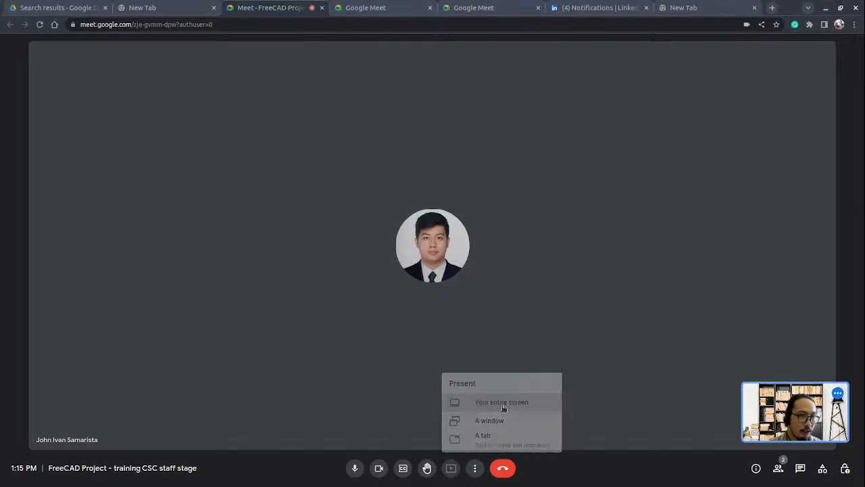
{"action": "left_click", "coordinate": [494, 142]}
{"action": "left_click", "coordinate": [550, 218]}
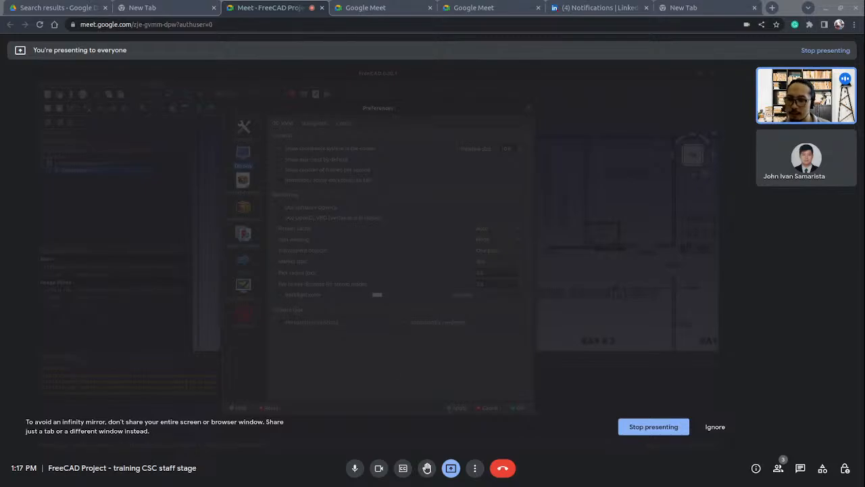
Accept the preferences and save the document containing the floor plan image.
{"action": "left_click", "coordinate": [523, 412]}
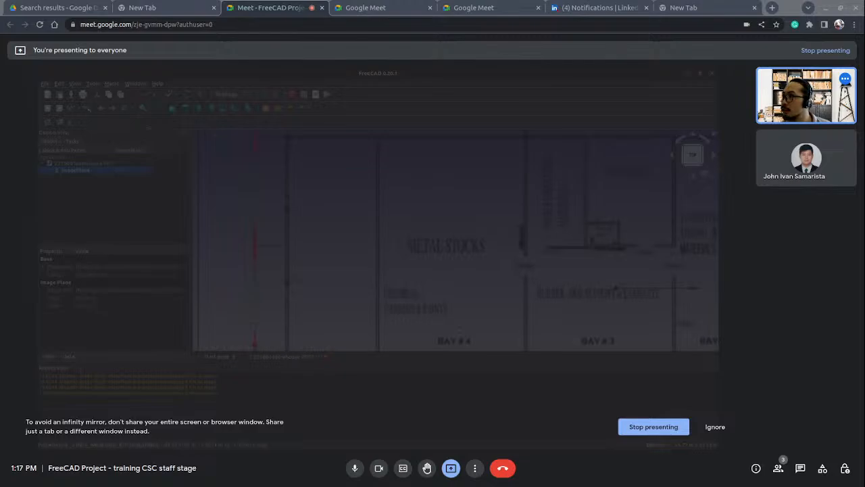
{"action": "left_click", "coordinate": [45, 83]}
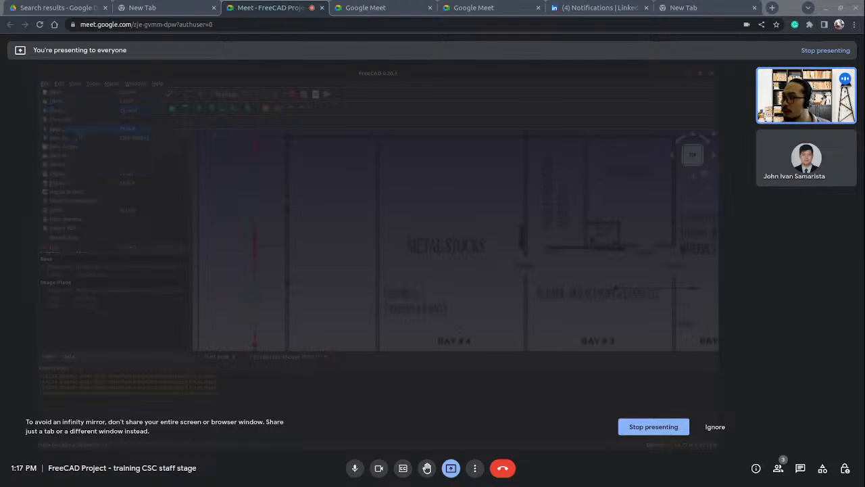
{"action": "left_click", "coordinate": [77, 131]}
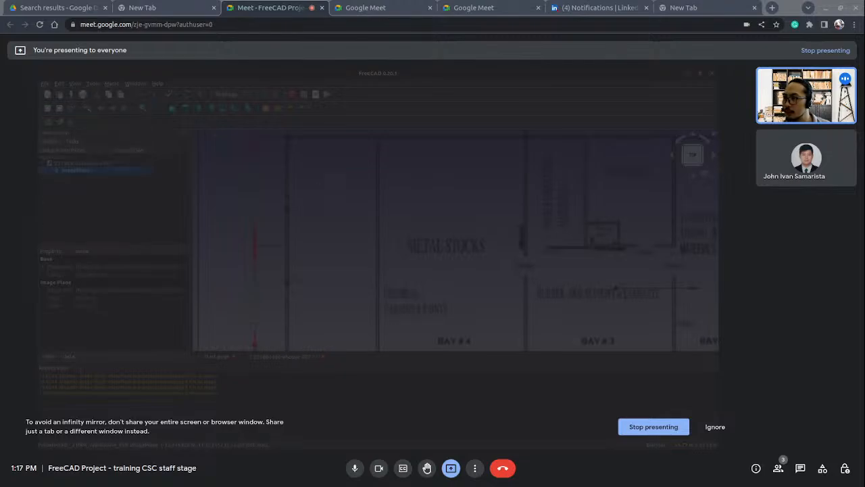
Switch to the Sketcher workbench for working over the floor plan image.
{"action": "middle_click_drag", "start_coordinate": [333, 169], "coordinate": [331, 250]}
{"action": "left_click", "coordinate": [257, 95]}
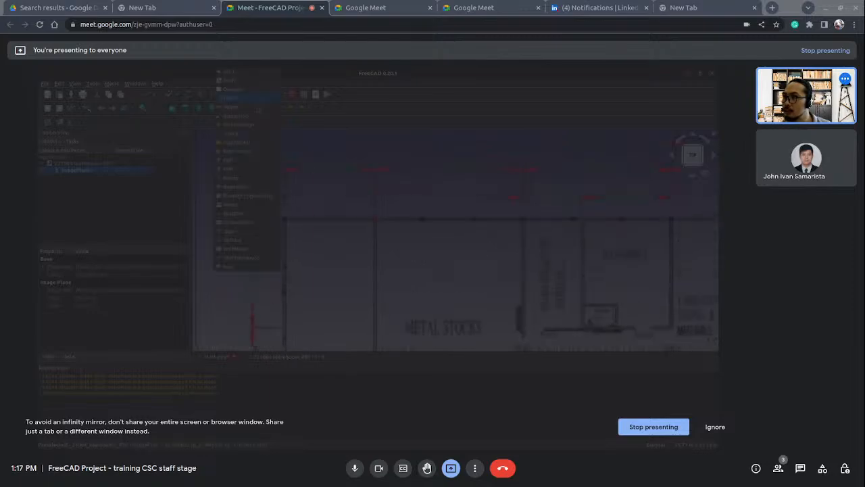
{"action": "left_click", "coordinate": [243, 213]}
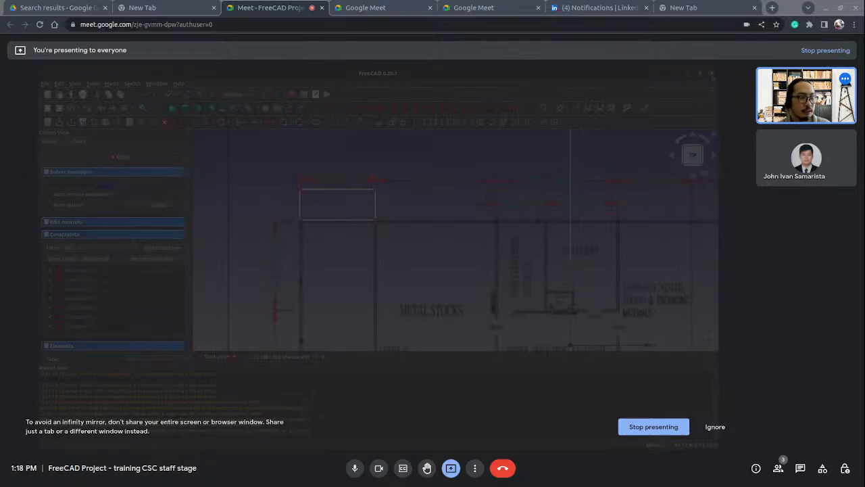
{"action": "key", "text": "ctrl+l"}
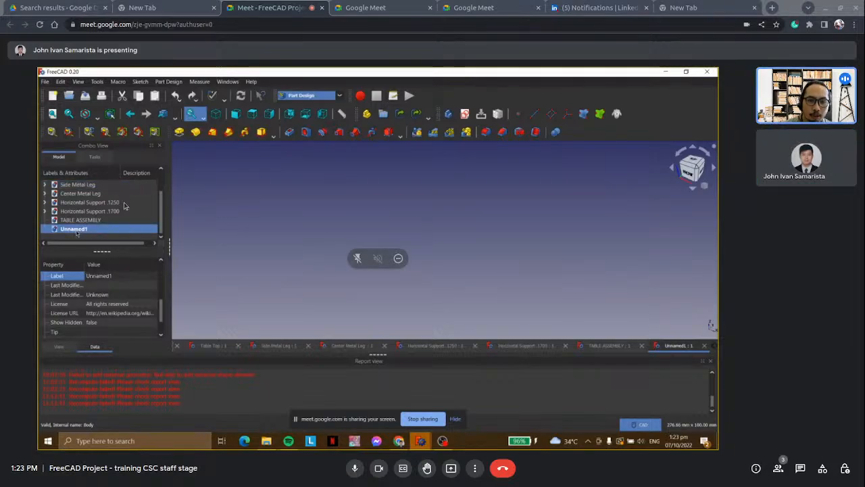
{"action": "left_click", "coordinate": [96, 223]}
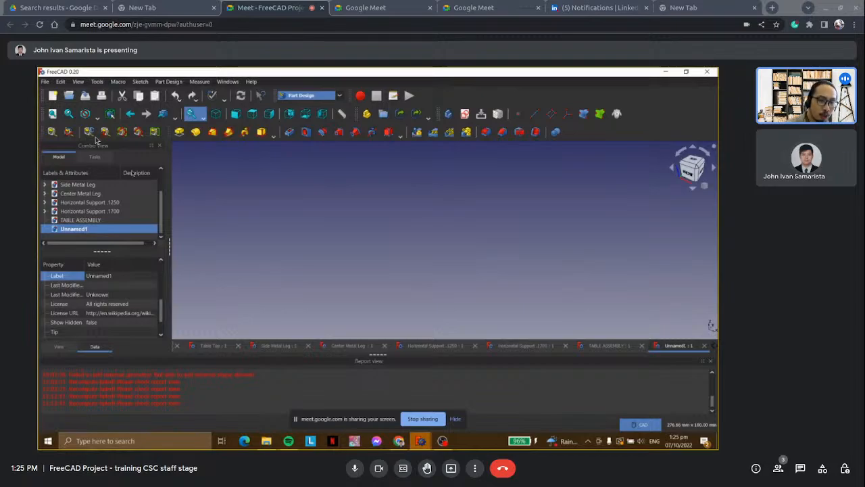
Close the report view and create a new sketch on the XY plane in the Unnamed1 document.
{"action": "scroll", "coordinate": [99, 208], "scroll_direction": "up", "scroll_amount": 1}
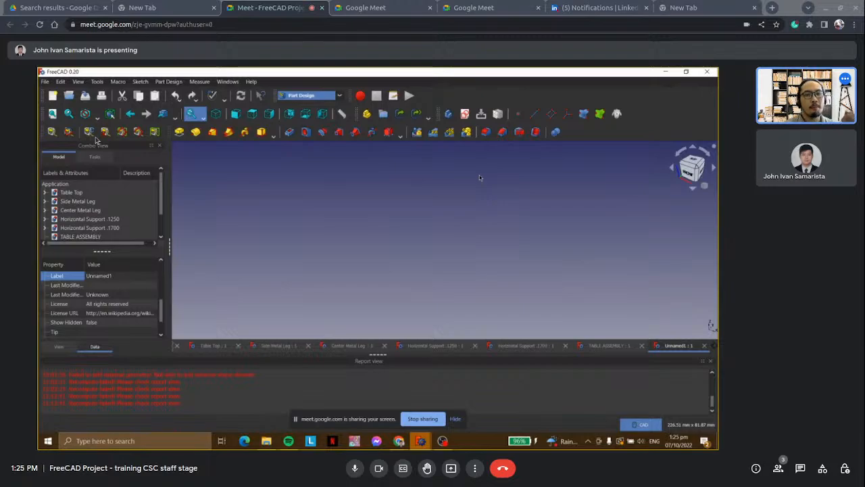
{"action": "left_click", "coordinate": [710, 361]}
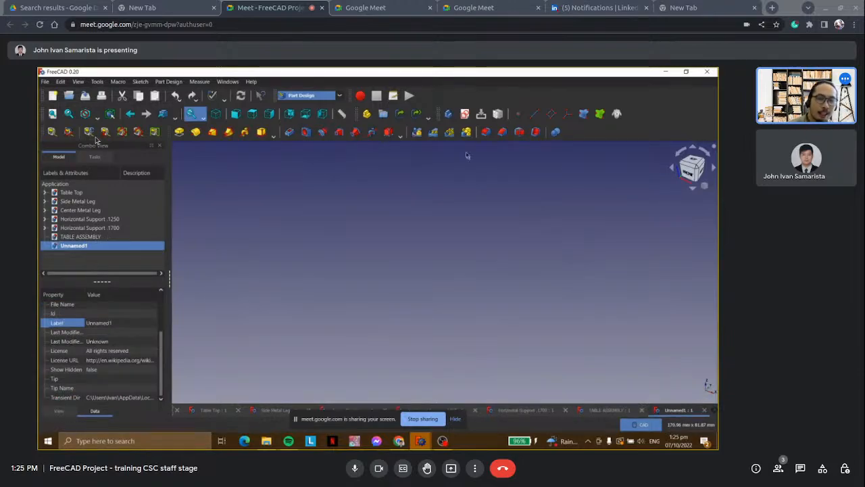
{"action": "left_click", "coordinate": [464, 113]}
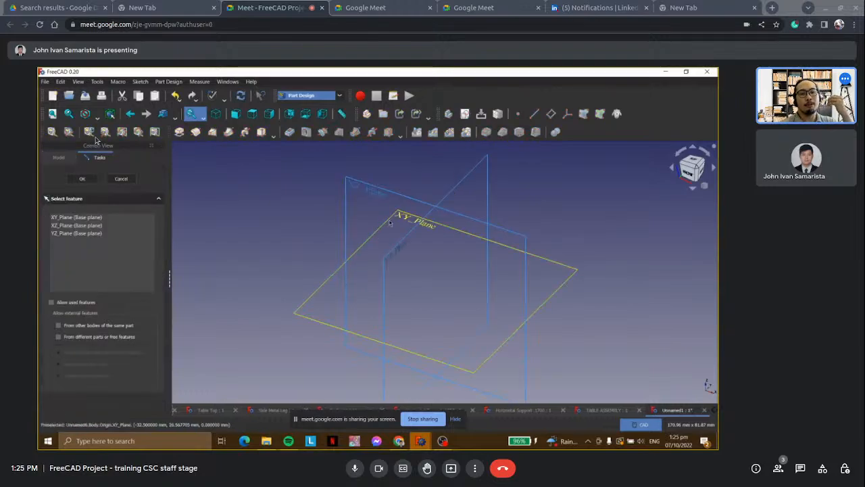
{"action": "left_click", "coordinate": [390, 224]}
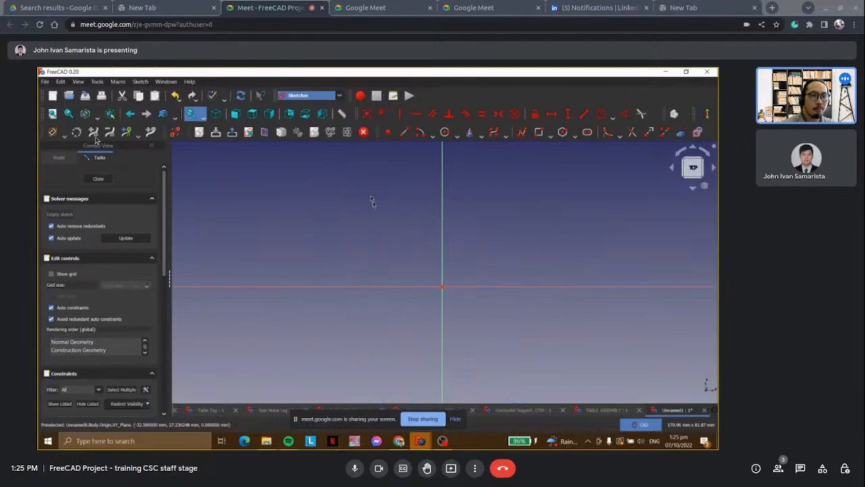
{"action": "scroll", "coordinate": [388, 221], "scroll_direction": "down", "scroll_amount": 1}
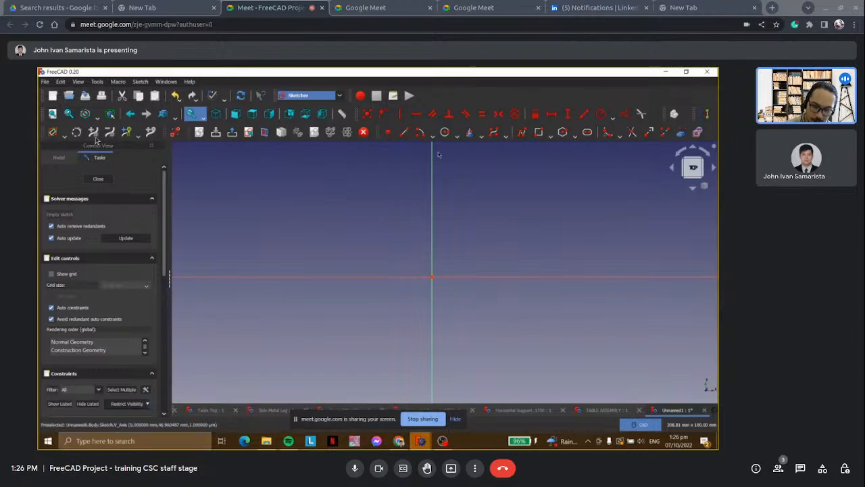
Draw a centered rectangle about 100 mm wide and 32 mm high on the sketch origin.
{"action": "left_click", "coordinate": [550, 135]}
{"action": "left_click", "coordinate": [544, 161]}
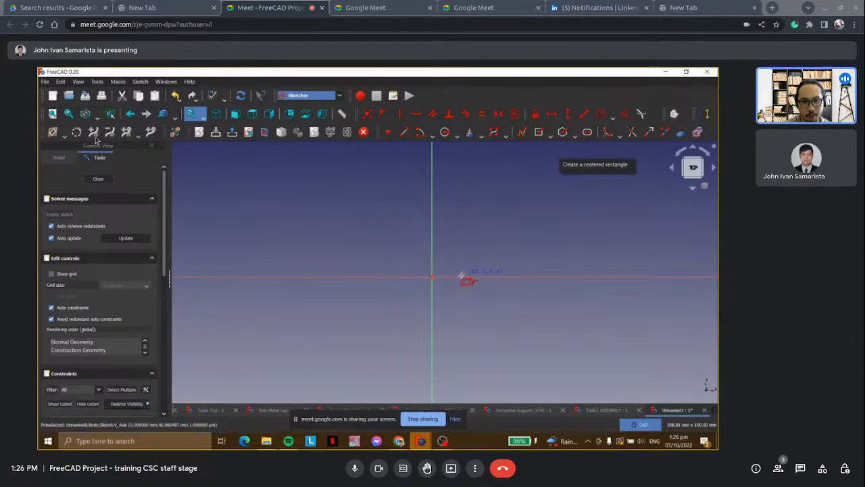
{"action": "left_click", "coordinate": [432, 276]}
{"action": "left_click", "coordinate": [564, 318]}
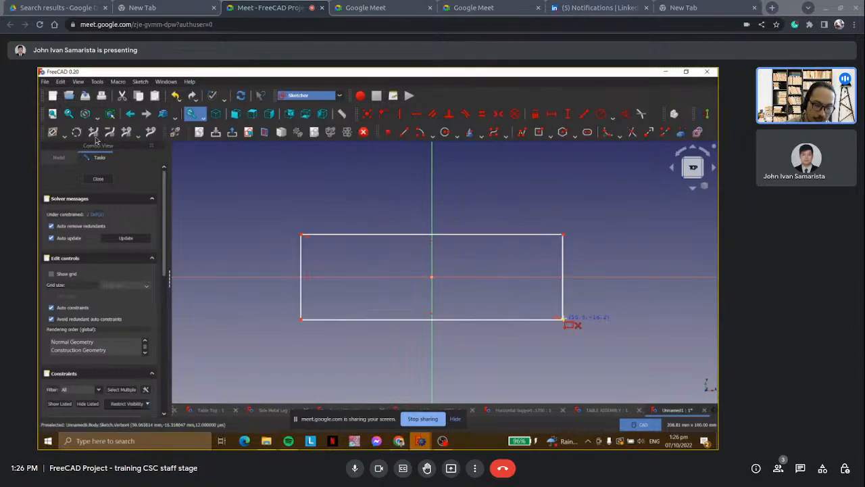
{"action": "scroll", "coordinate": [564, 216], "scroll_direction": "down", "scroll_amount": 3}
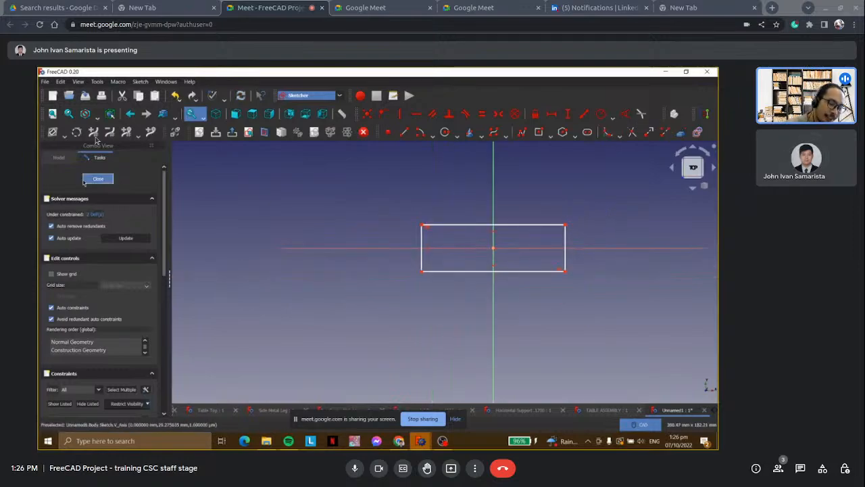
{"action": "scroll", "coordinate": [571, 216], "scroll_direction": "up", "scroll_amount": 2}
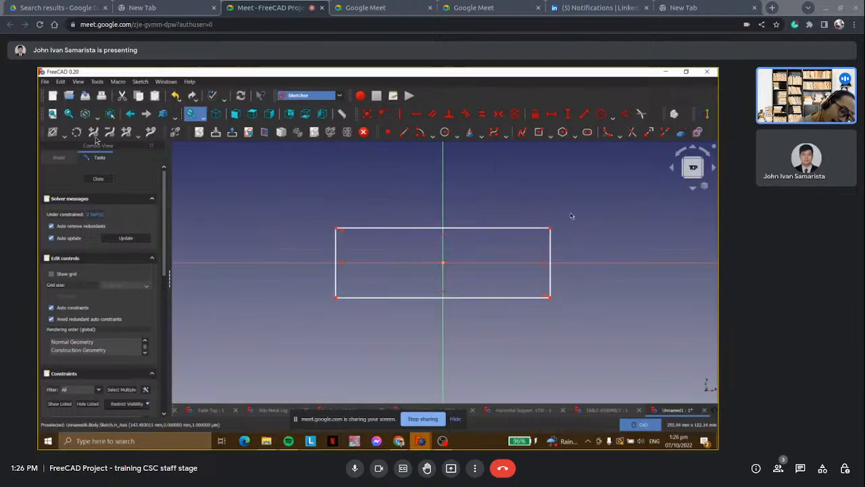
{"action": "scroll", "coordinate": [446, 169], "scroll_direction": "up", "scroll_amount": 3}
{"action": "scroll", "coordinate": [450, 164], "scroll_direction": "down", "scroll_amount": 2}
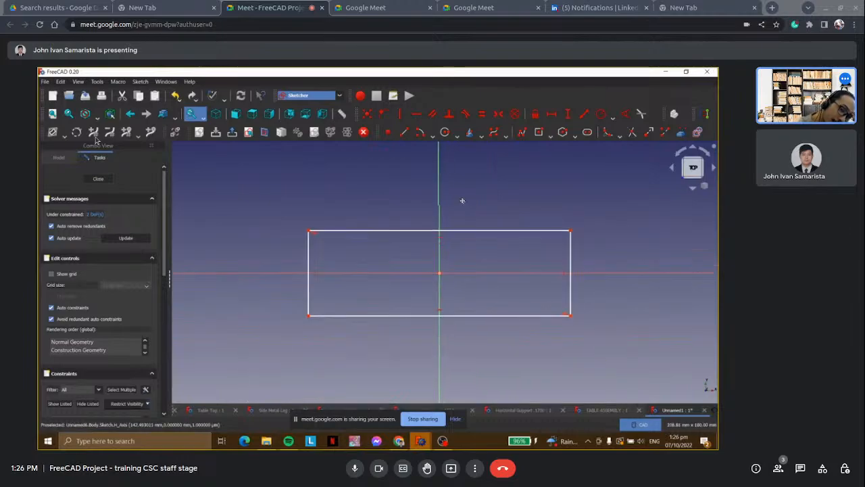
View the parts in the Horizontal Support .1250 and Center Metal Leg documents.
{"action": "left_click", "coordinate": [58, 158]}
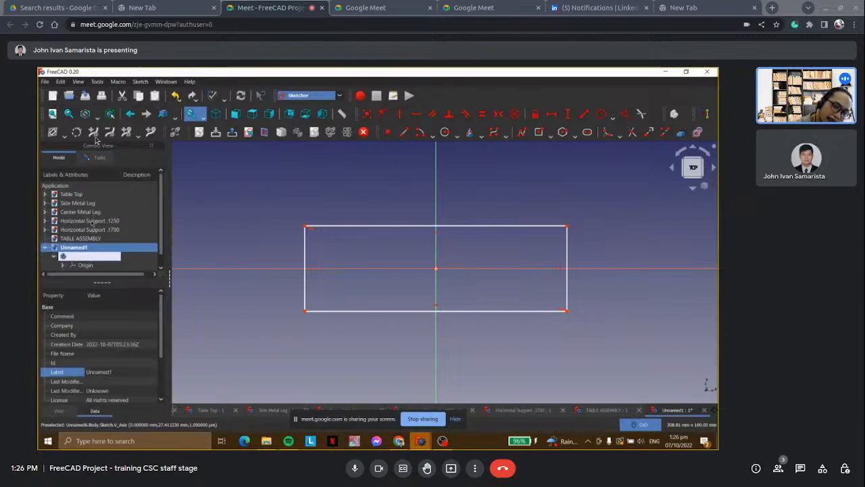
{"action": "left_click", "coordinate": [90, 221]}
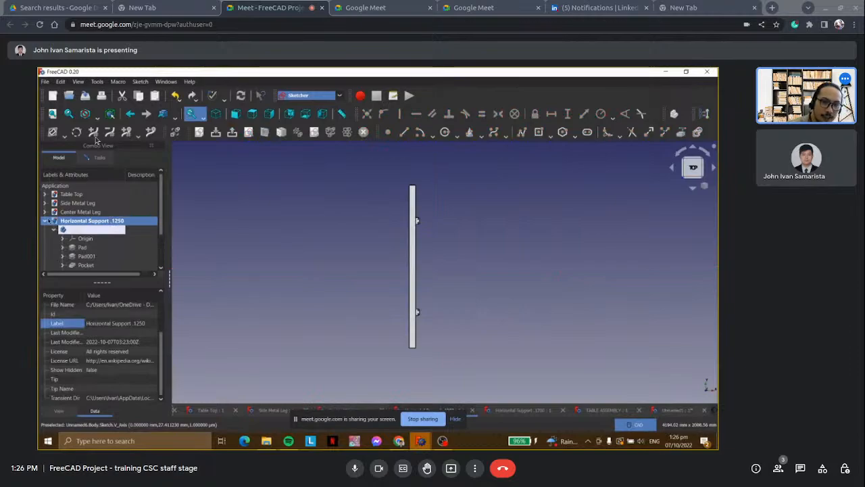
{"action": "left_click", "coordinate": [54, 230]}
{"action": "left_click", "coordinate": [44, 221]}
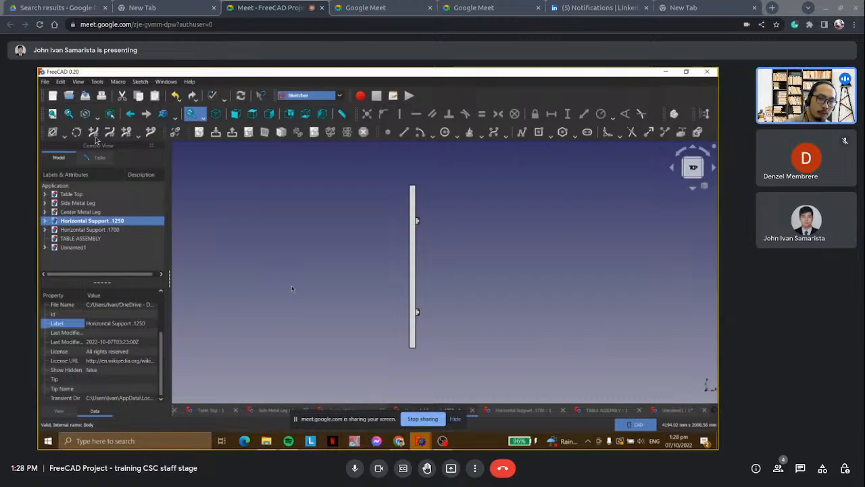
{"action": "double_click", "coordinate": [84, 212]}
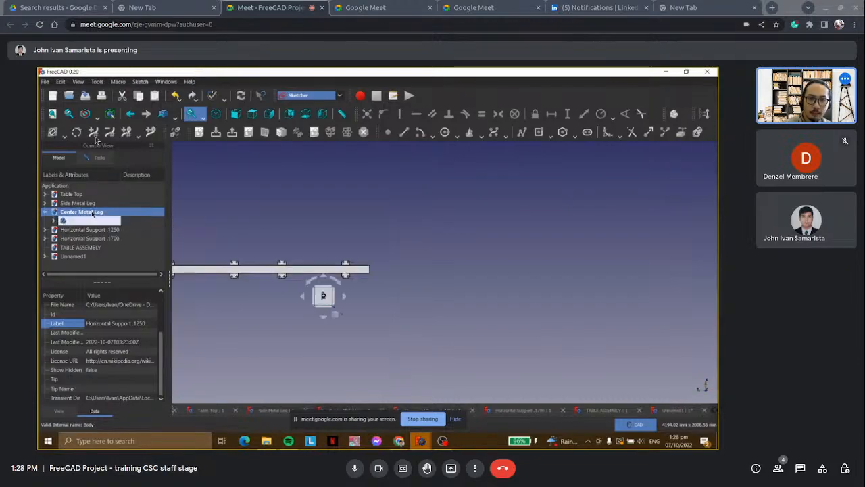
{"action": "middle_click_drag", "start_coordinate": [315, 230], "coordinate": [363, 233]}
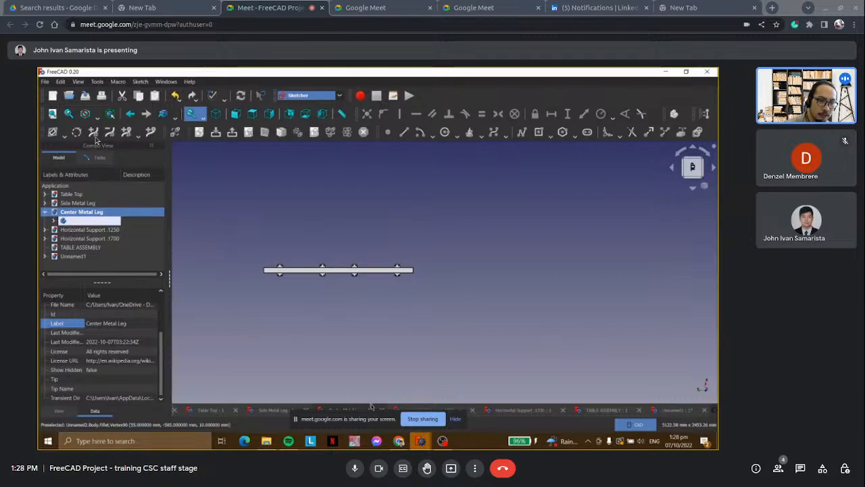
Switch to the FreeCAD window with Semi Difficult_Version 2 and examine the table frame's underside from an angle.
{"action": "left_click", "coordinate": [415, 440]}
{"action": "left_click", "coordinate": [393, 420]}
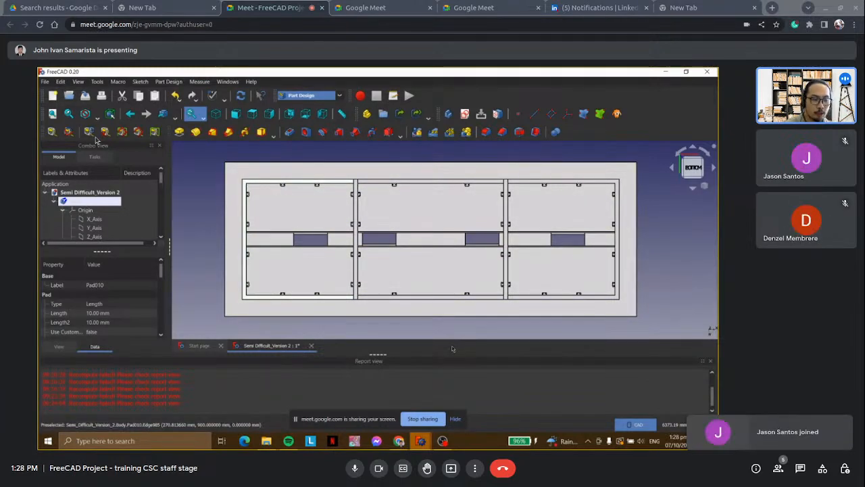
{"action": "left_click", "coordinate": [693, 187]}
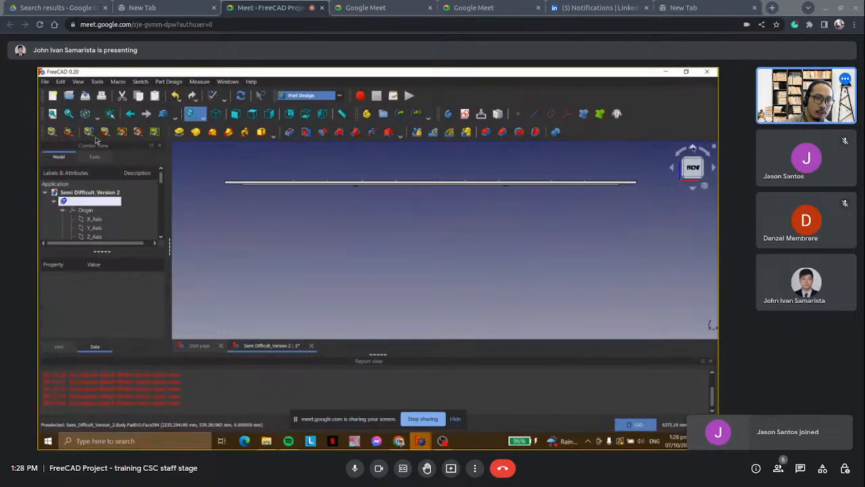
{"action": "left_click", "coordinate": [692, 151]}
{"action": "left_click", "coordinate": [675, 168]}
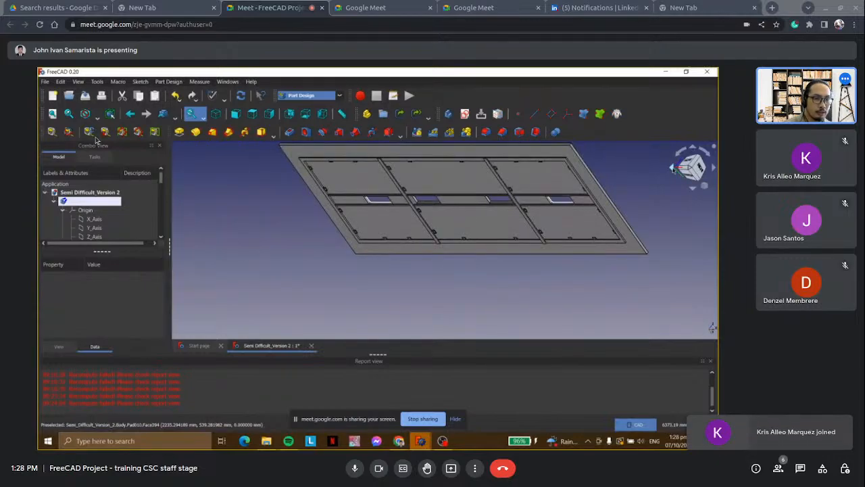
{"action": "scroll", "coordinate": [609, 175], "scroll_direction": "up", "scroll_amount": 1}
{"action": "middle_click_drag", "start_coordinate": [612, 175], "coordinate": [600, 197]}
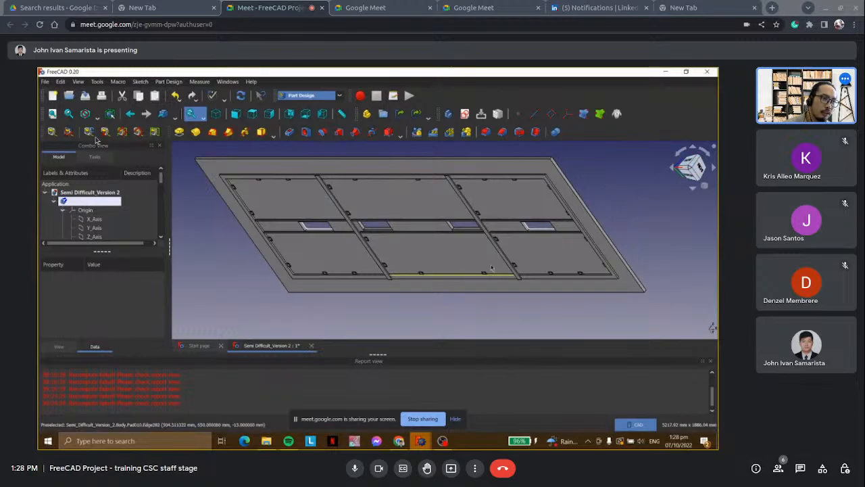
{"action": "scroll", "coordinate": [493, 265], "scroll_direction": "down", "scroll_amount": 1}
{"action": "scroll", "coordinate": [559, 214], "scroll_direction": "up", "scroll_amount": 1}
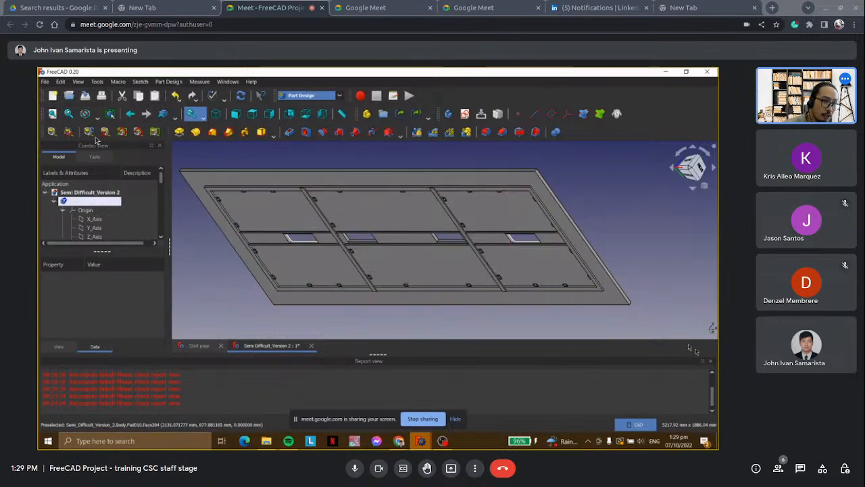
Close the report view and examine the whole table underside in the enlarged model area.
{"action": "left_click", "coordinate": [710, 361]}
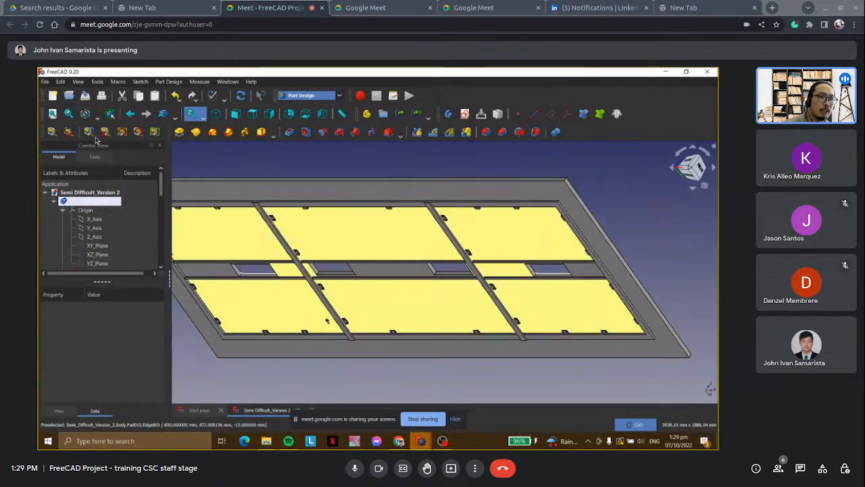
{"action": "scroll", "coordinate": [184, 368], "scroll_direction": "down", "scroll_amount": 1}
{"action": "middle_click_drag", "start_coordinate": [214, 346], "coordinate": [278, 320]}
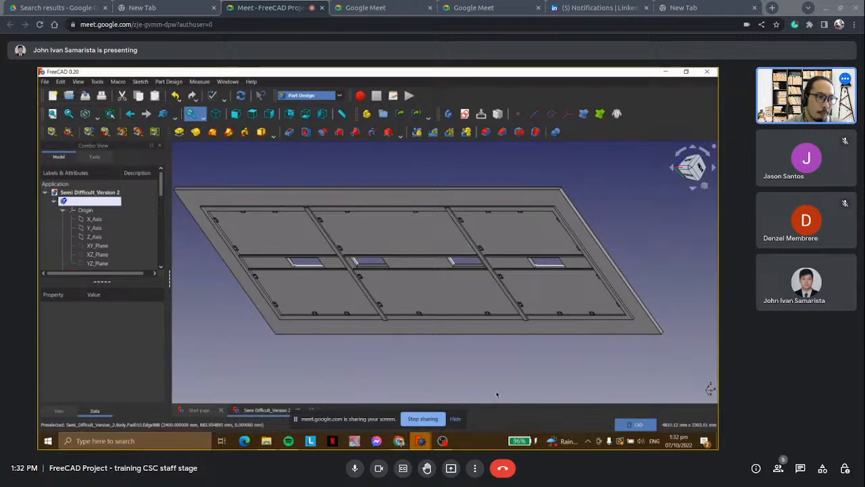
Return to the FreeCAD window with the separate part documents and view the Table Top from above.
{"action": "left_click", "coordinate": [421, 443]}
{"action": "left_click", "coordinate": [450, 419]}
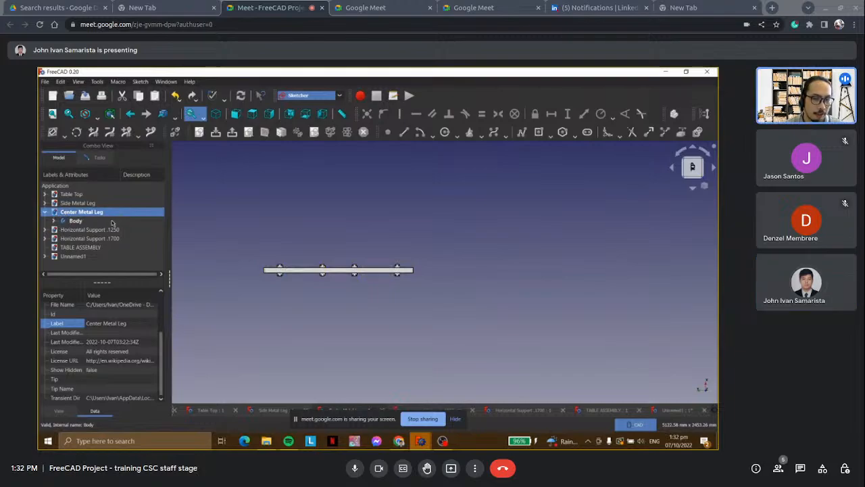
{"action": "double_click", "coordinate": [78, 194]}
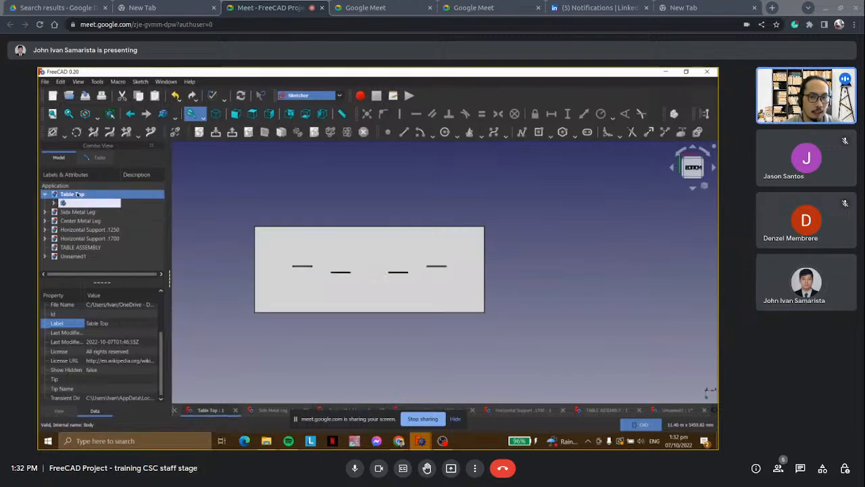
{"action": "left_click", "coordinate": [691, 188]}
{"action": "left_click", "coordinate": [692, 188]}
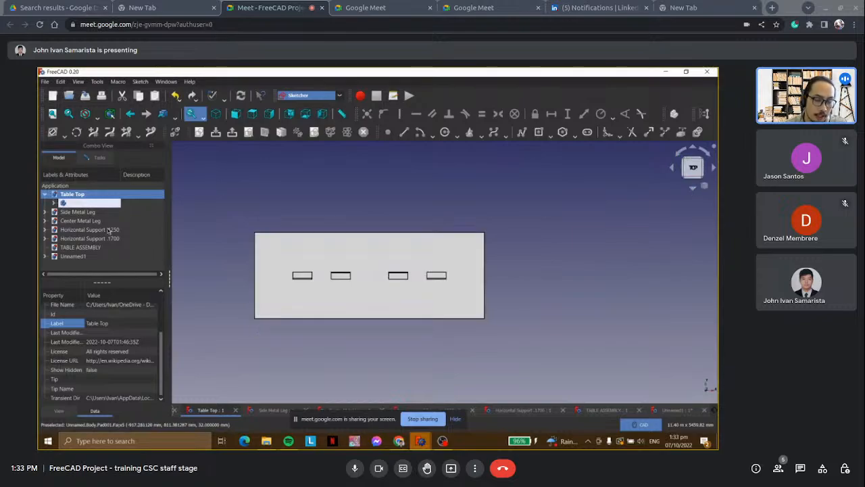
{"action": "scroll", "coordinate": [245, 256], "scroll_direction": "up", "scroll_amount": 2}
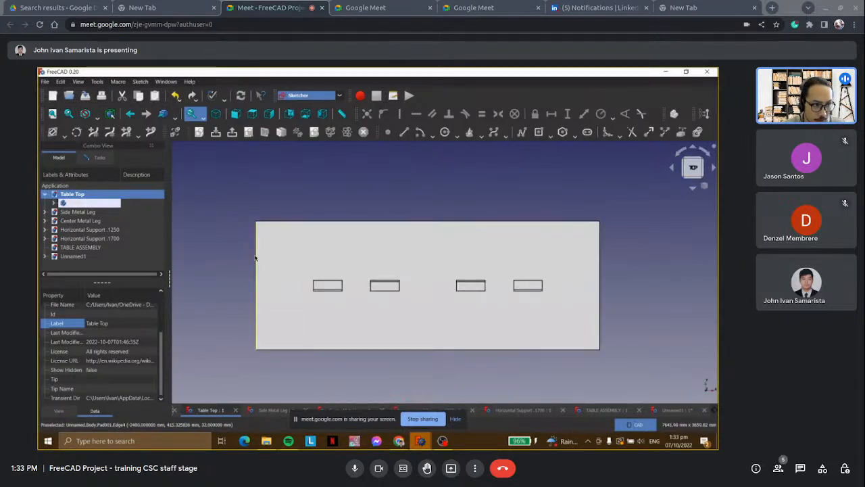
View the parts in the Side Metal Leg, Center Metal Leg, Horizontal Support .1250 and Horizontal Support .1700 documents.
{"action": "double_click", "coordinate": [77, 214]}
{"action": "double_click", "coordinate": [80, 222]}
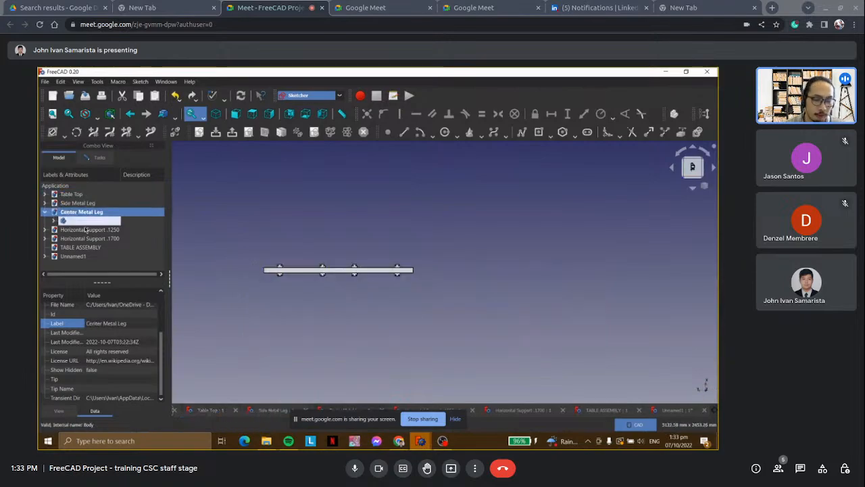
{"action": "double_click", "coordinate": [76, 205]}
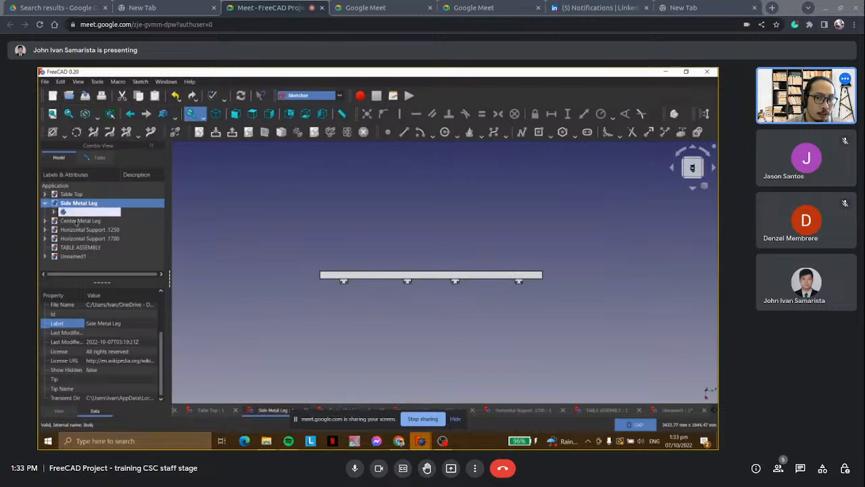
{"action": "double_click", "coordinate": [77, 222]}
{"action": "double_click", "coordinate": [82, 231]}
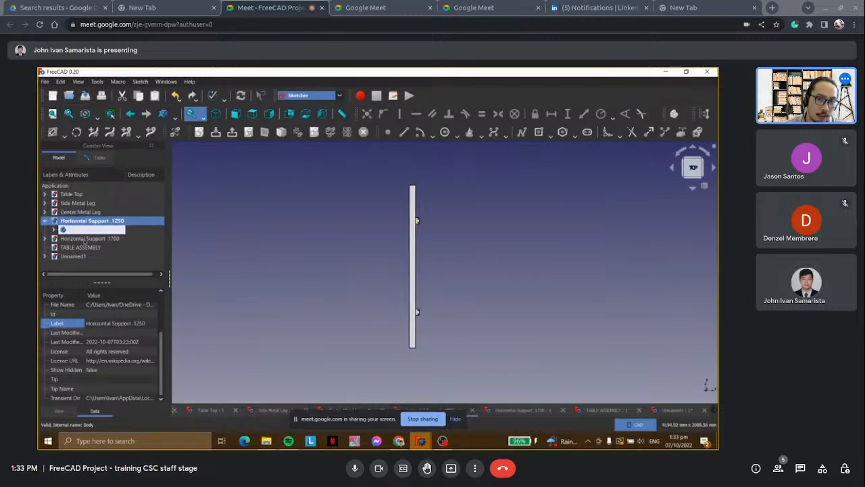
{"action": "double_click", "coordinate": [82, 238]}
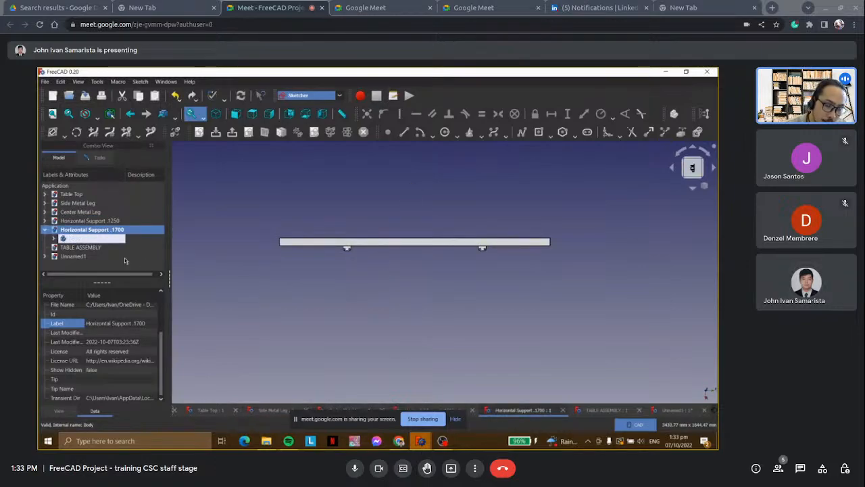
Alternate between the TABLE ASSEMBLY document and the Horizontal Support .1700 part, ending on the Horizontal Support .1700.
{"action": "double_click", "coordinate": [80, 248]}
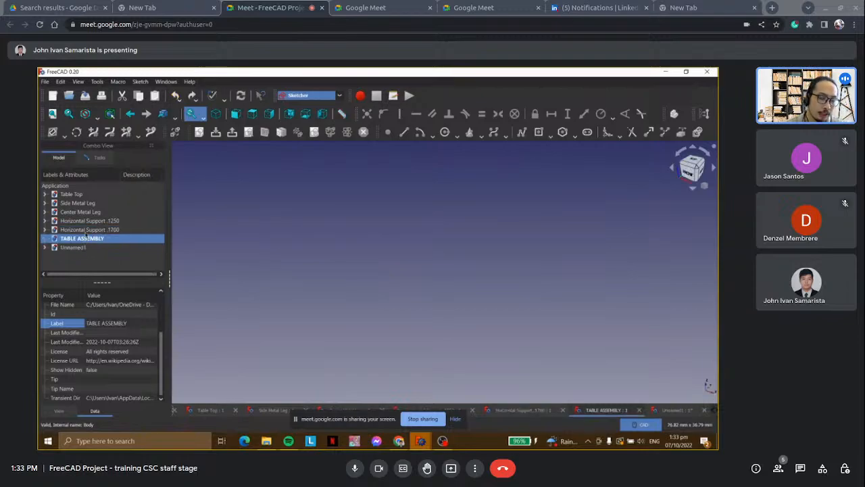
{"action": "double_click", "coordinate": [84, 230]}
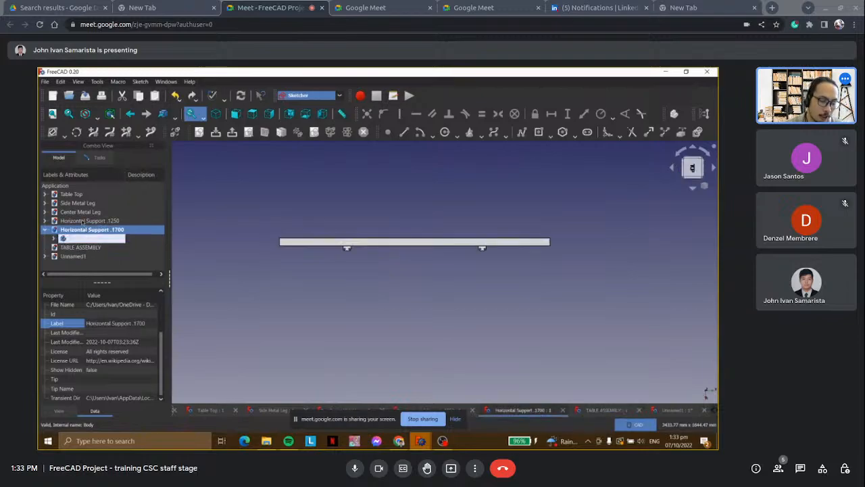
{"action": "double_click", "coordinate": [81, 248]}
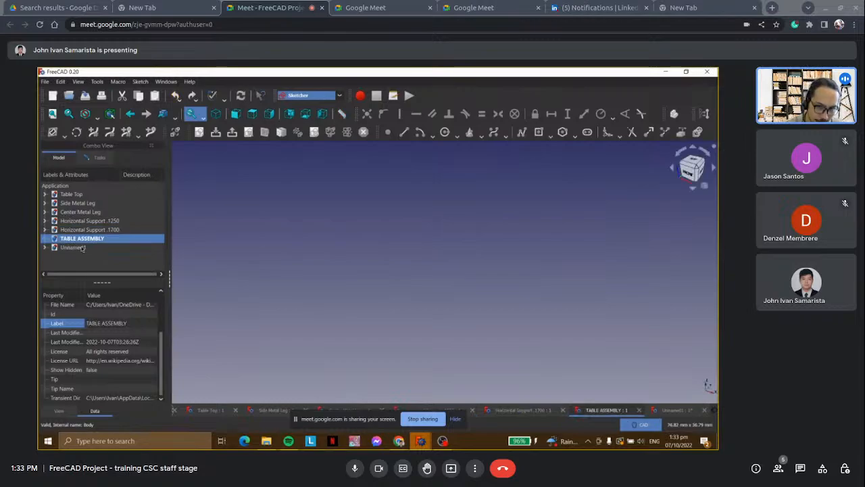
{"action": "double_click", "coordinate": [84, 230]}
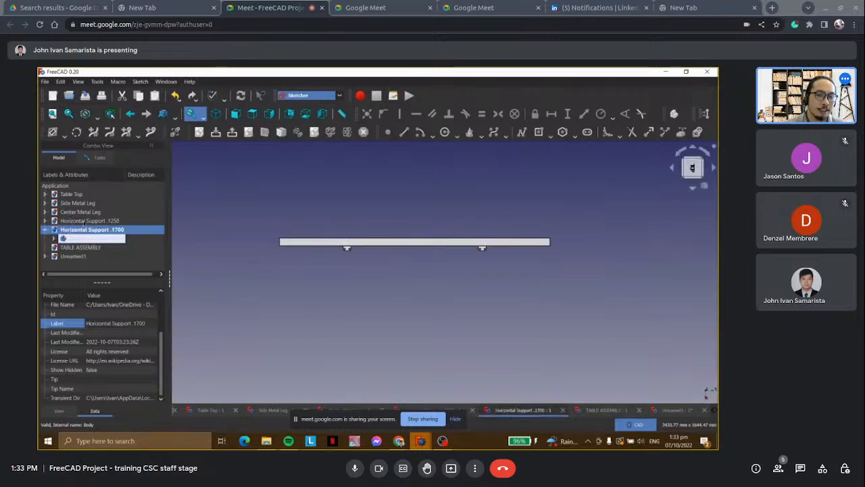
Go back through the part documents to Side Metal Leg and expand its body to view the features.
{"action": "double_click", "coordinate": [84, 221]}
{"action": "double_click", "coordinate": [82, 212]}
{"action": "double_click", "coordinate": [82, 204]}
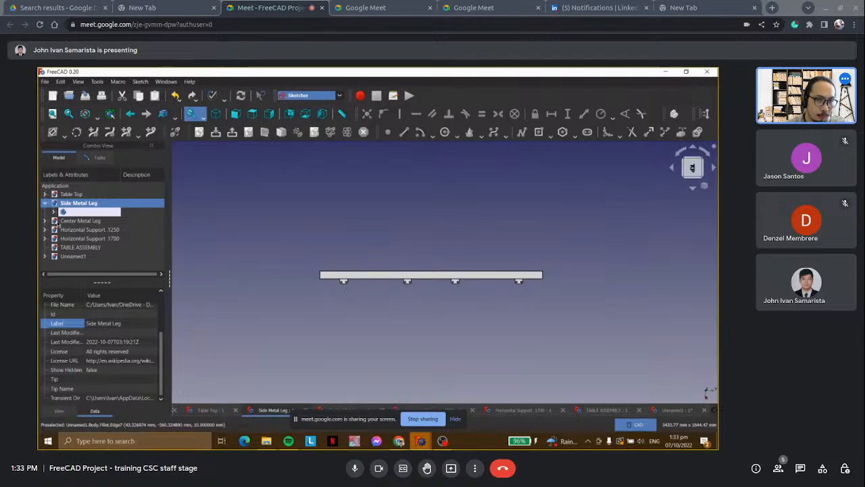
{"action": "left_click", "coordinate": [54, 212]}
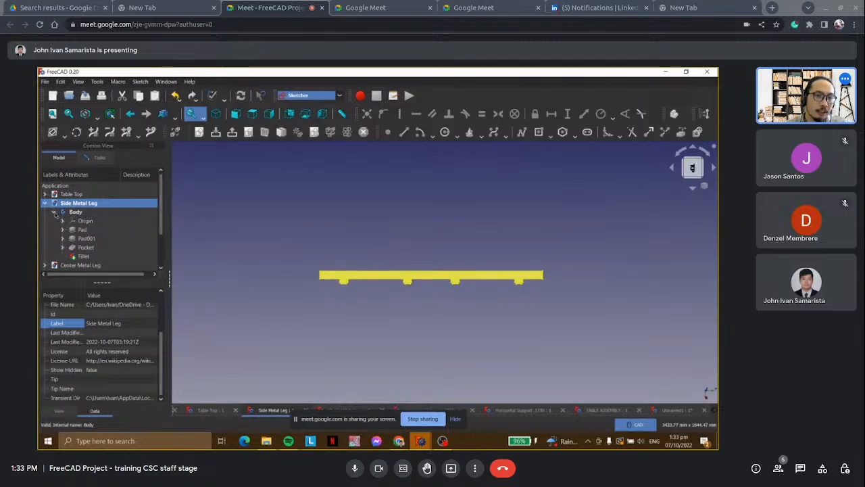
{"action": "scroll", "coordinate": [55, 215], "scroll_direction": "down", "scroll_amount": 1}
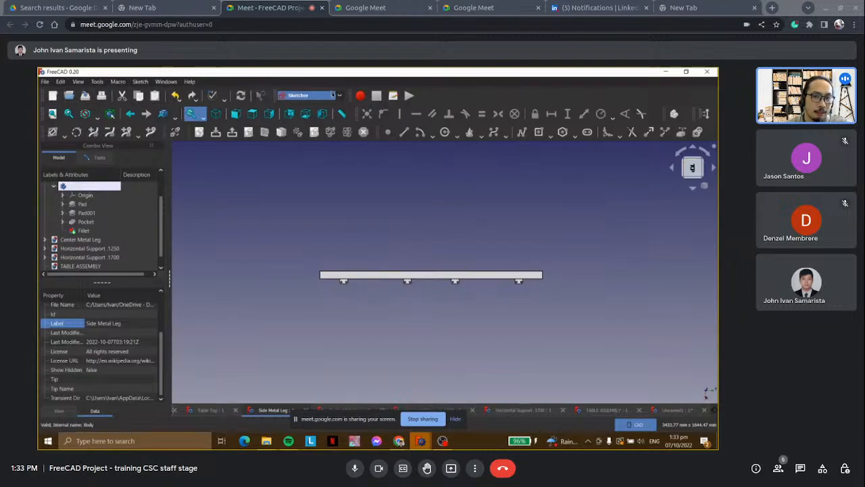
Switch to the Spreadsheet workbench.
{"action": "left_click", "coordinate": [331, 95]}
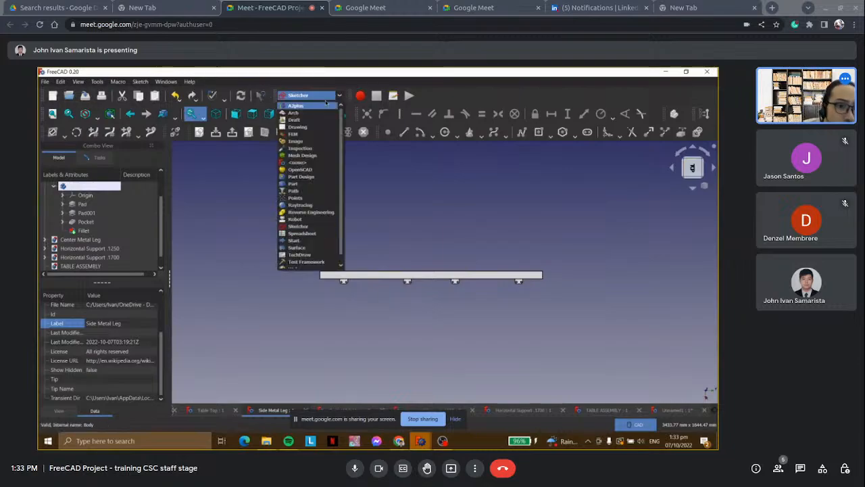
{"action": "scroll", "coordinate": [326, 135], "scroll_direction": "down", "scroll_amount": 1}
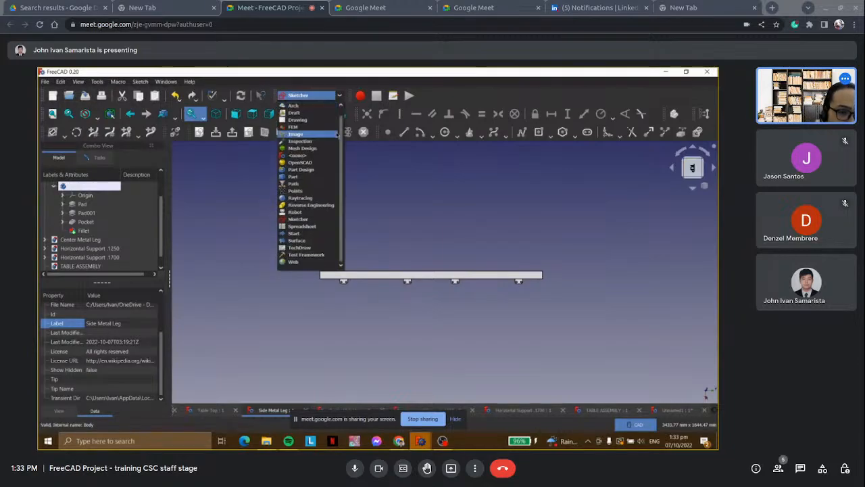
{"action": "left_click", "coordinate": [318, 226]}
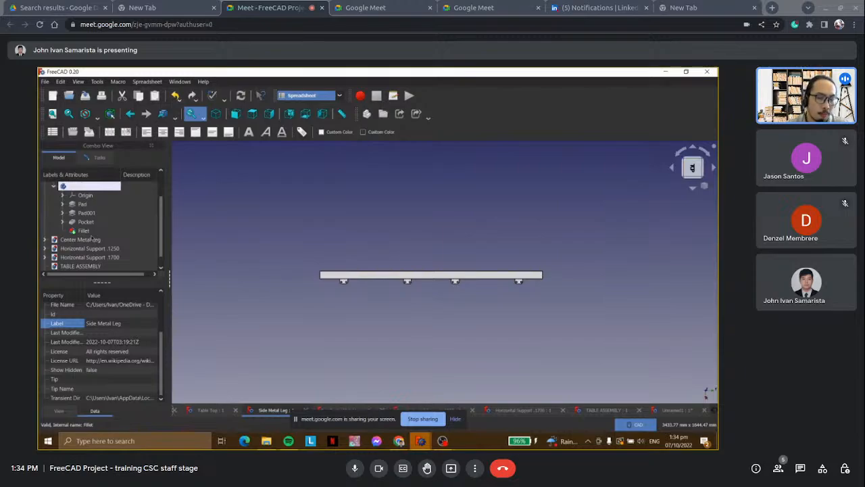
Examine the feature lists of the Side Metal Leg and Center Metal Leg bodies in the model tree.
{"action": "scroll", "coordinate": [108, 236], "scroll_direction": "up", "scroll_amount": 1}
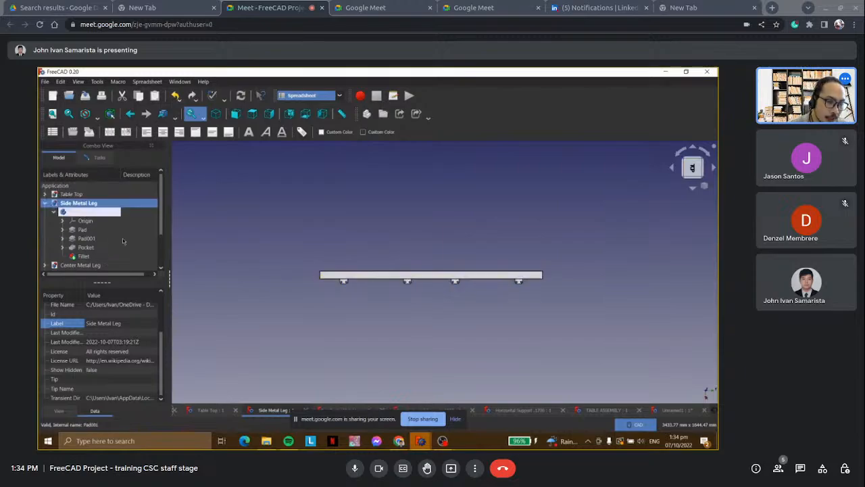
{"action": "scroll", "coordinate": [123, 240], "scroll_direction": "down", "scroll_amount": 1}
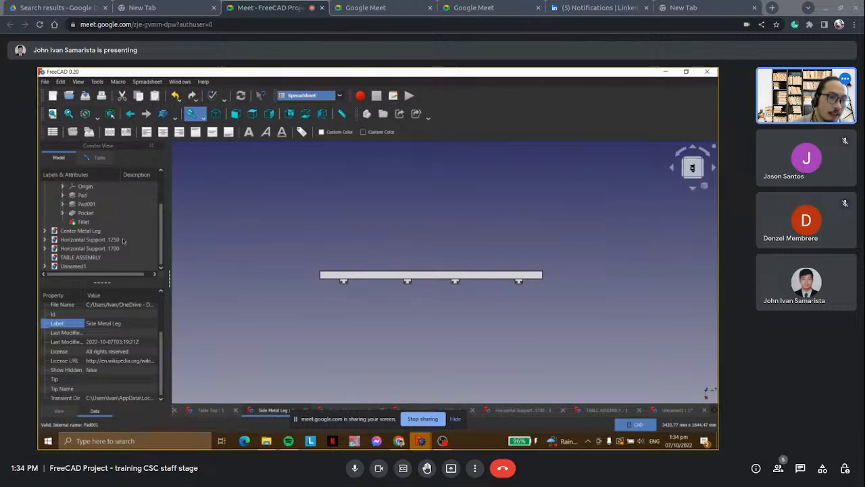
{"action": "scroll", "coordinate": [121, 244], "scroll_direction": "up", "scroll_amount": 2}
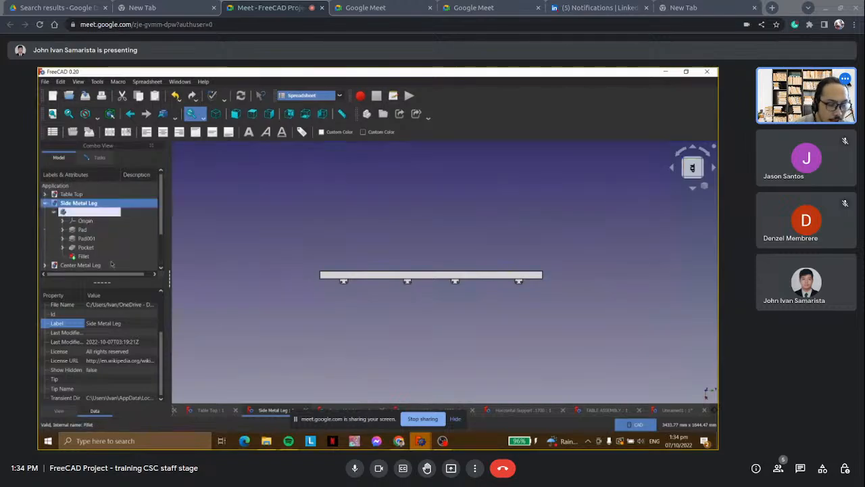
{"action": "scroll", "coordinate": [114, 260], "scroll_direction": "down", "scroll_amount": 2}
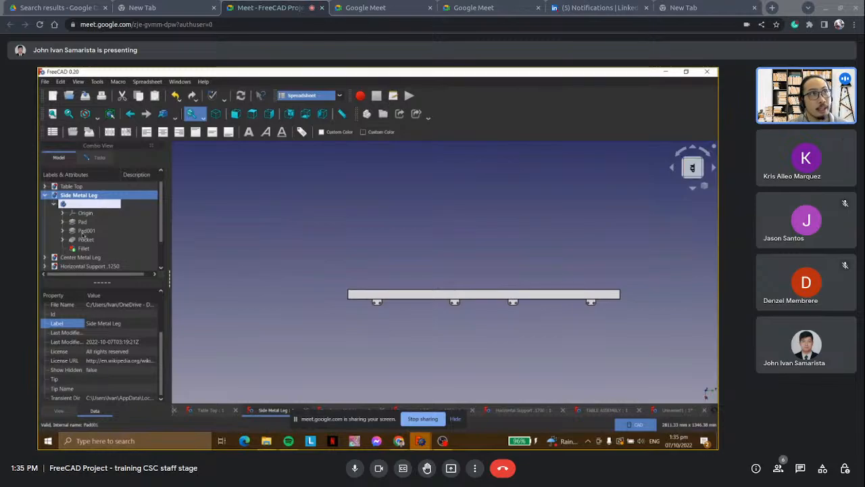
{"action": "scroll", "coordinate": [81, 240], "scroll_direction": "down", "scroll_amount": 1}
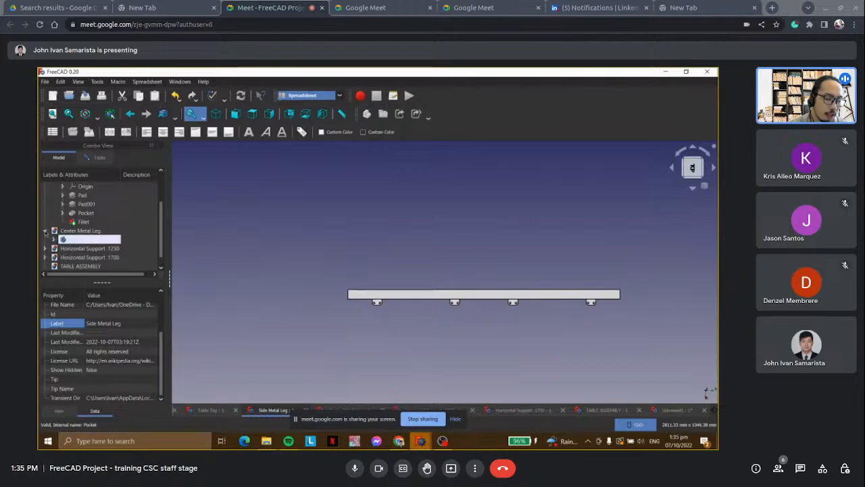
{"action": "left_click", "coordinate": [49, 231]}
{"action": "left_click", "coordinate": [53, 231]}
{"action": "scroll", "coordinate": [51, 233], "scroll_direction": "down", "scroll_amount": 2}
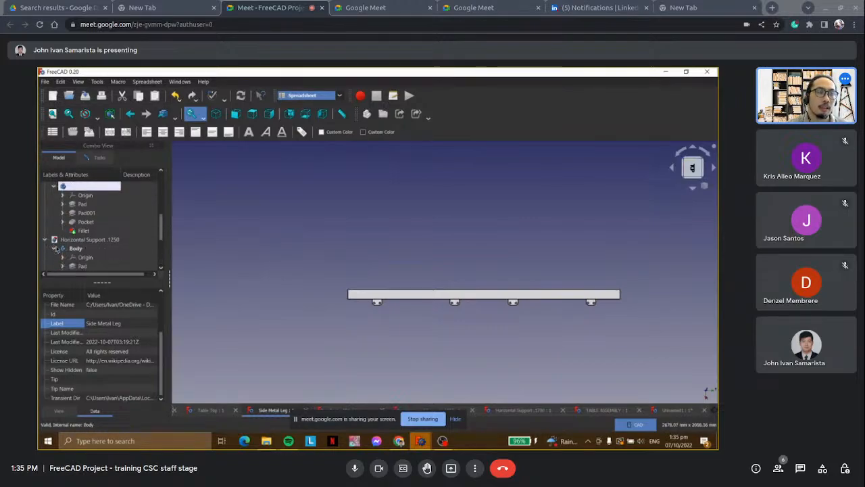
Expand the Horizontal Support .1250 and Horizontal Support .1700 bodies and look through their features.
{"action": "left_click", "coordinate": [45, 239]}
{"action": "left_click", "coordinate": [45, 248]}
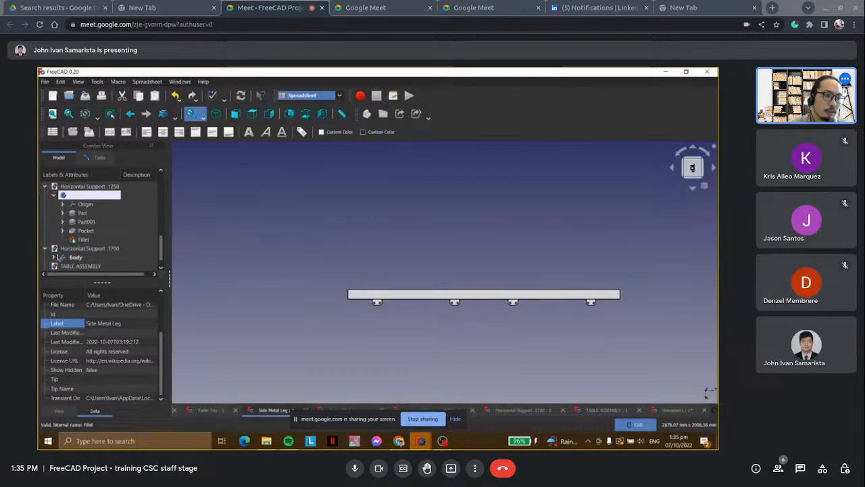
{"action": "left_click", "coordinate": [54, 258]}
{"action": "scroll", "coordinate": [76, 252], "scroll_direction": "down", "scroll_amount": 2}
{"action": "scroll", "coordinate": [76, 252], "scroll_direction": "up", "scroll_amount": 2}
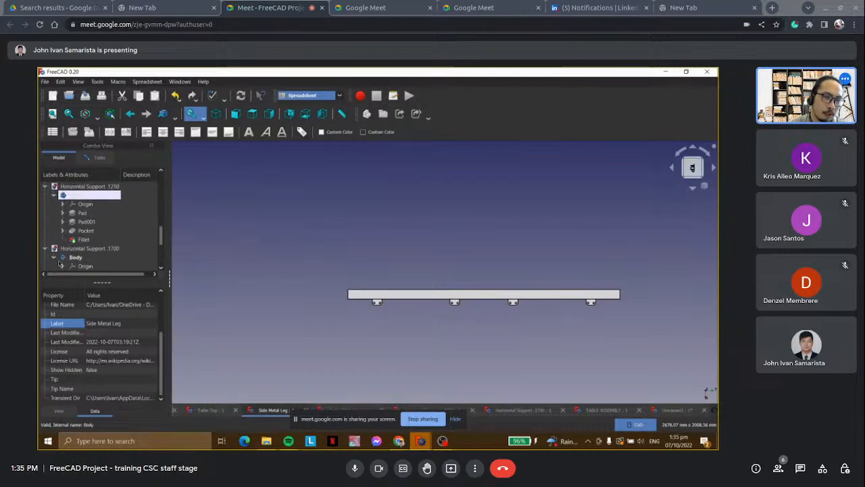
Collapse the Horizontal Support, Center Metal Leg and Side Metal Leg entries in the model tree.
{"action": "left_click", "coordinate": [54, 259]}
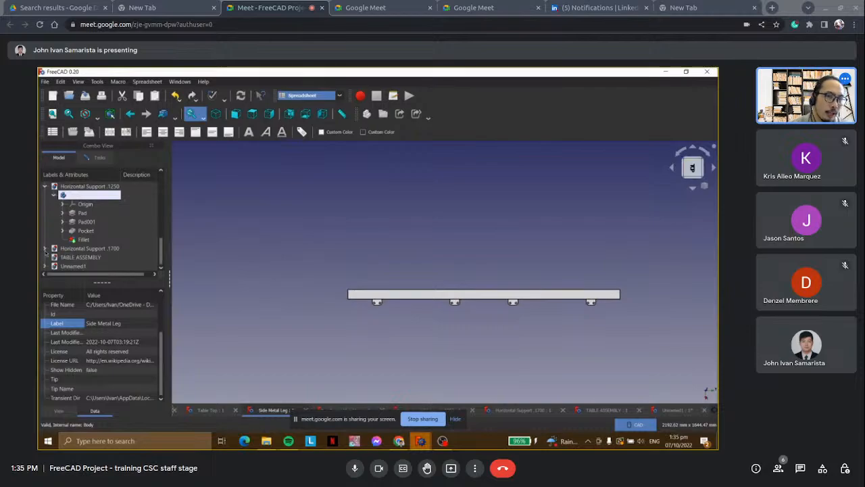
{"action": "scroll", "coordinate": [57, 244], "scroll_direction": "up", "scroll_amount": 1}
{"action": "left_click", "coordinate": [54, 222]}
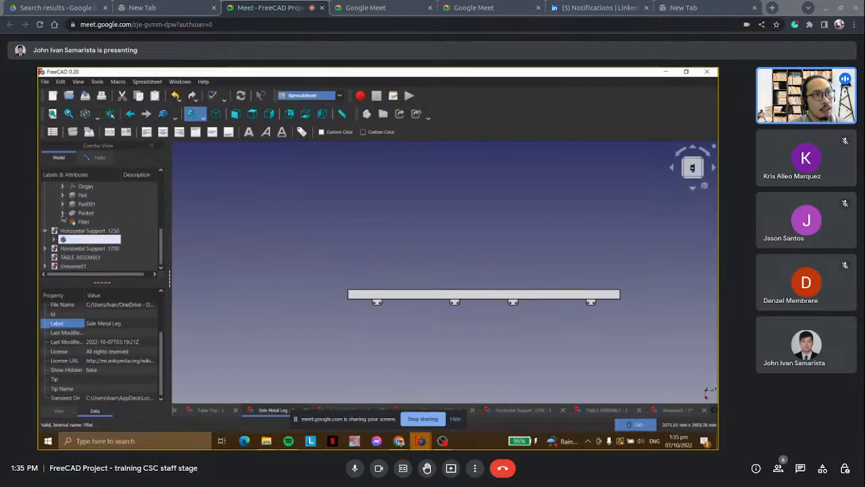
{"action": "scroll", "coordinate": [54, 230], "scroll_direction": "up", "scroll_amount": 2}
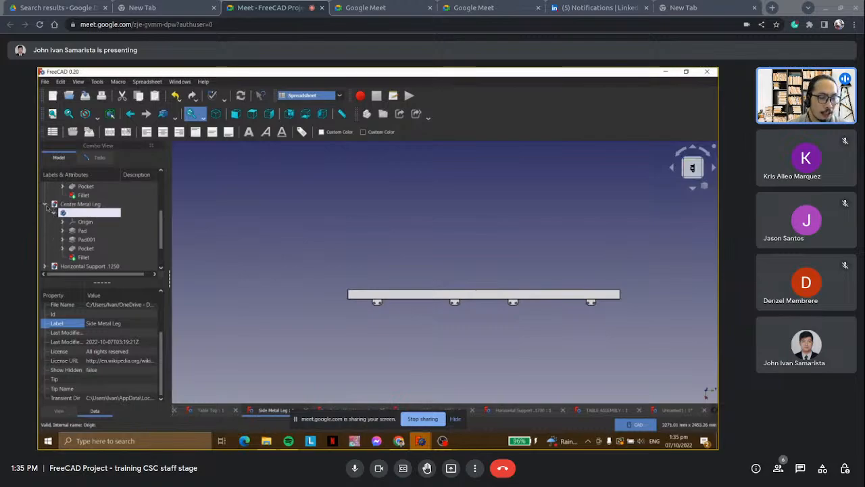
{"action": "left_click", "coordinate": [45, 204]}
{"action": "scroll", "coordinate": [85, 214], "scroll_direction": "up", "scroll_amount": 1}
{"action": "scroll", "coordinate": [87, 214], "scroll_direction": "up", "scroll_amount": 1}
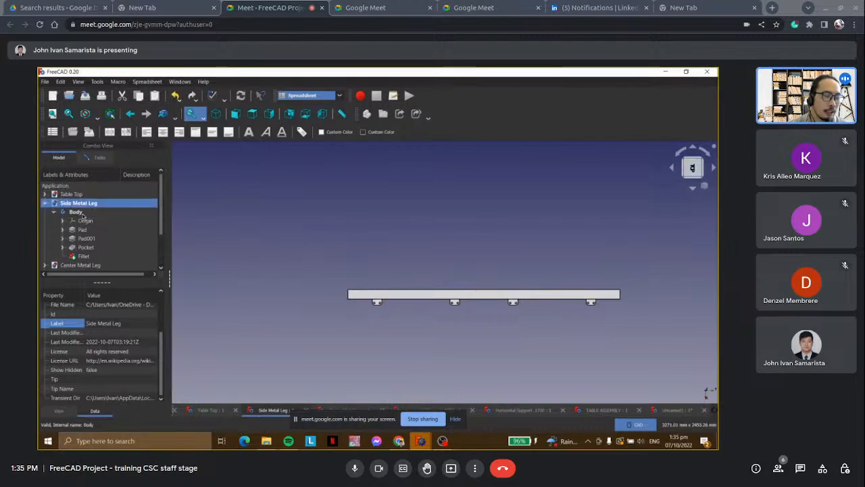
{"action": "left_click", "coordinate": [44, 202]}
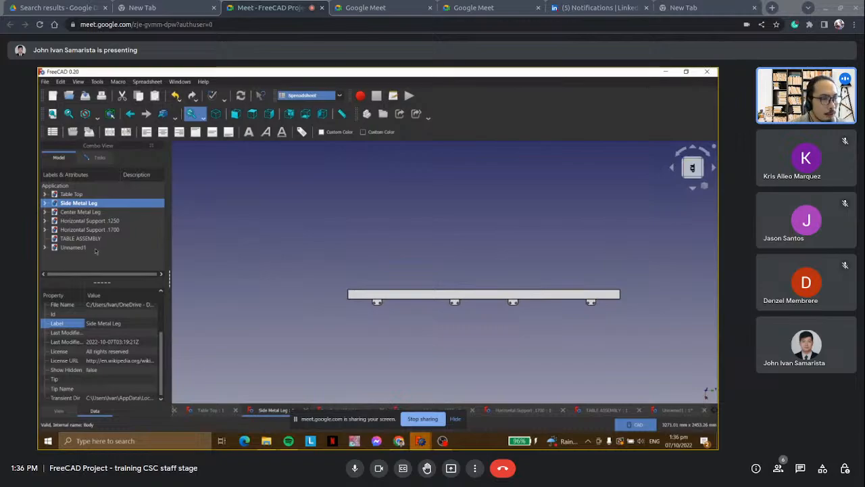
Activate the TABLE ASSEMBLY document and switch to the A2plus workbench.
{"action": "left_click", "coordinate": [101, 238]}
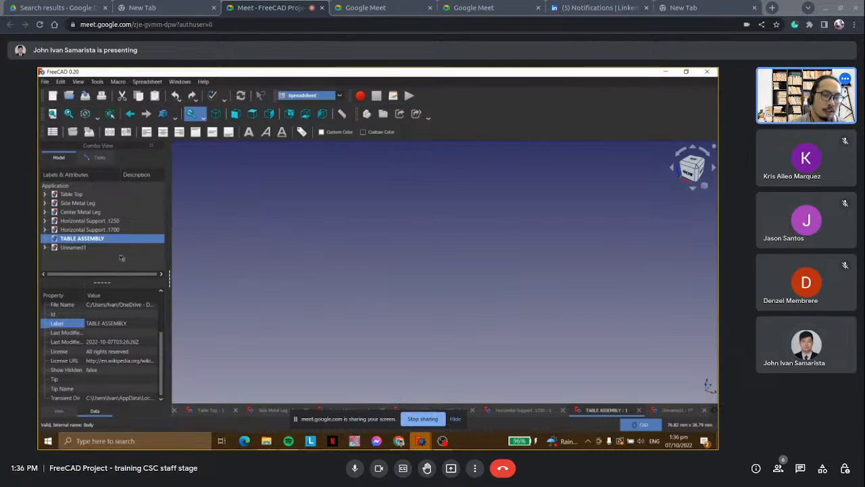
{"action": "left_click", "coordinate": [318, 99]}
{"action": "left_click", "coordinate": [318, 92]}
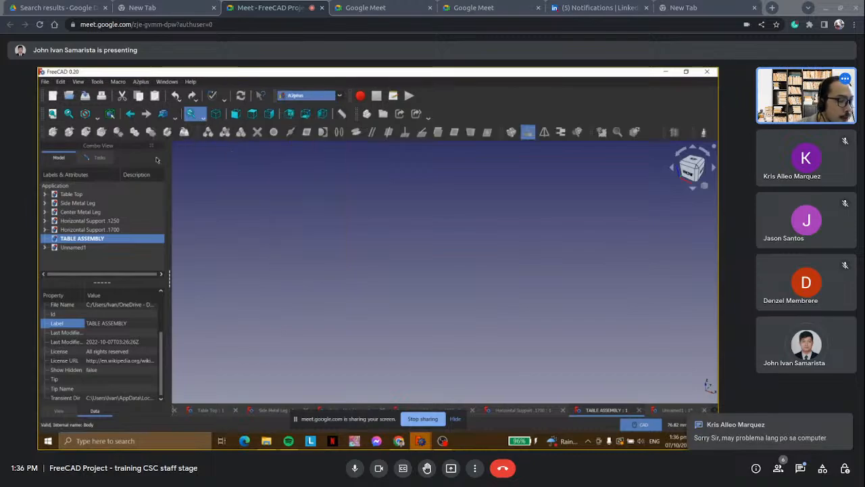
Read the in-call messages in Google Meet and close the chat.
{"action": "left_click", "coordinate": [799, 471]}
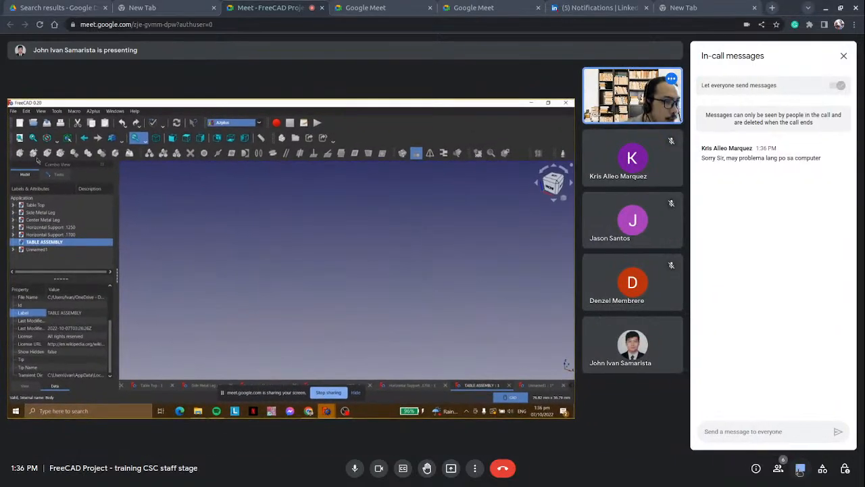
{"action": "left_click", "coordinate": [799, 469]}
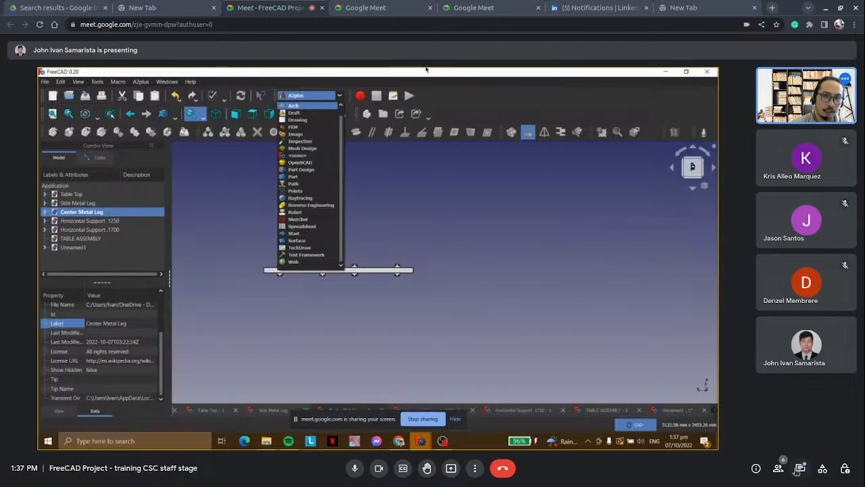
Keep the A2plus workbench and view the Horizontal Support .1700, TABLE ASSEMBLY and Unnamed1 documents in turn.
{"action": "left_click", "coordinate": [419, 199]}
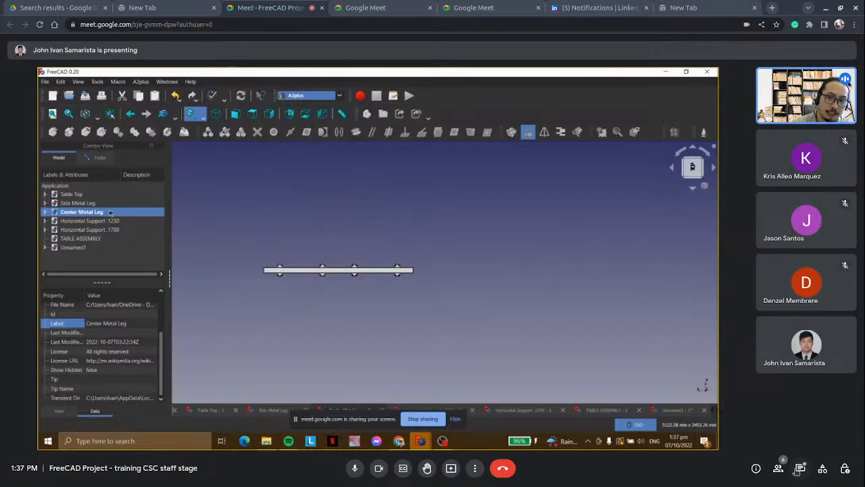
{"action": "left_click", "coordinate": [75, 230]}
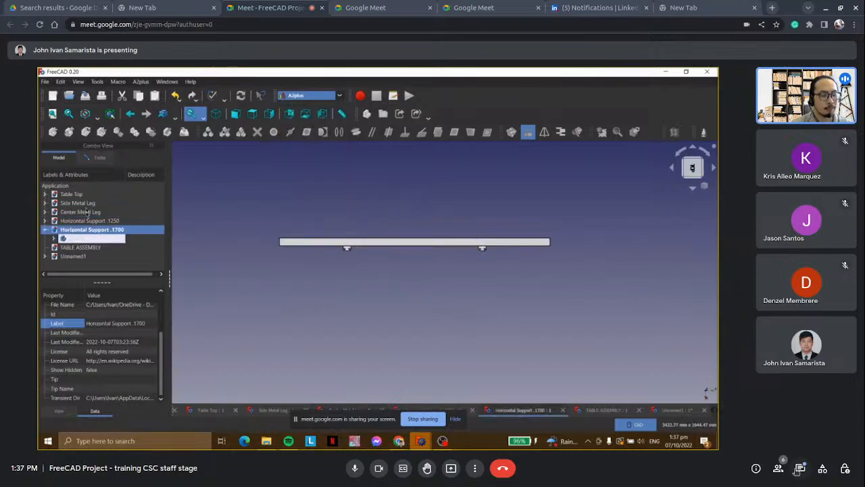
{"action": "left_click", "coordinate": [88, 248]}
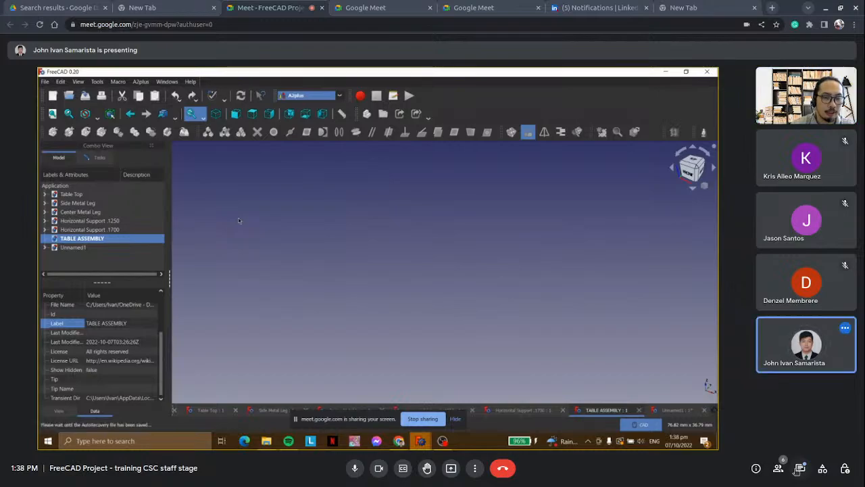
{"action": "double_click", "coordinate": [70, 248]}
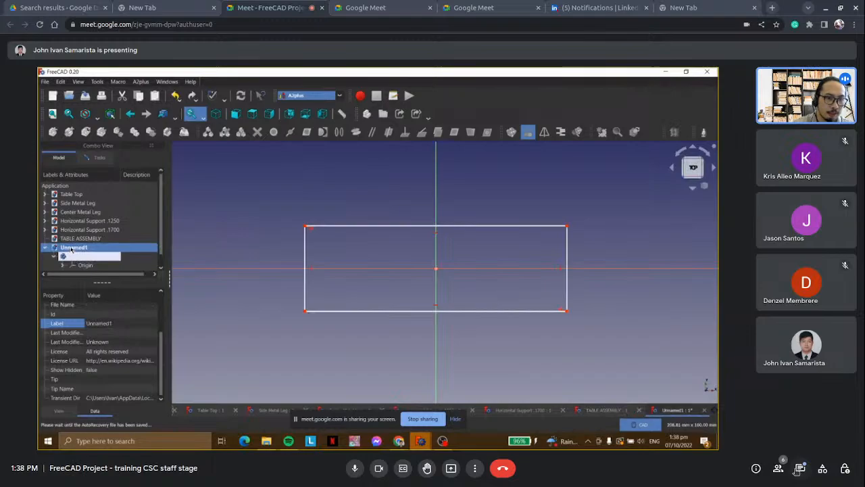
Inspect the Body and Sketch of the Unnamed1 document in the model tree, ending with the Body selected.
{"action": "scroll", "coordinate": [83, 247], "scroll_direction": "down", "scroll_amount": 1}
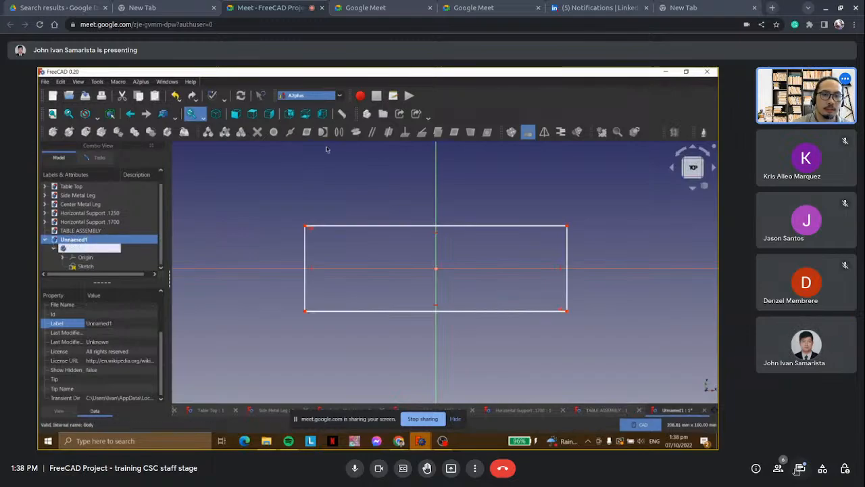
{"action": "left_click", "coordinate": [86, 266]}
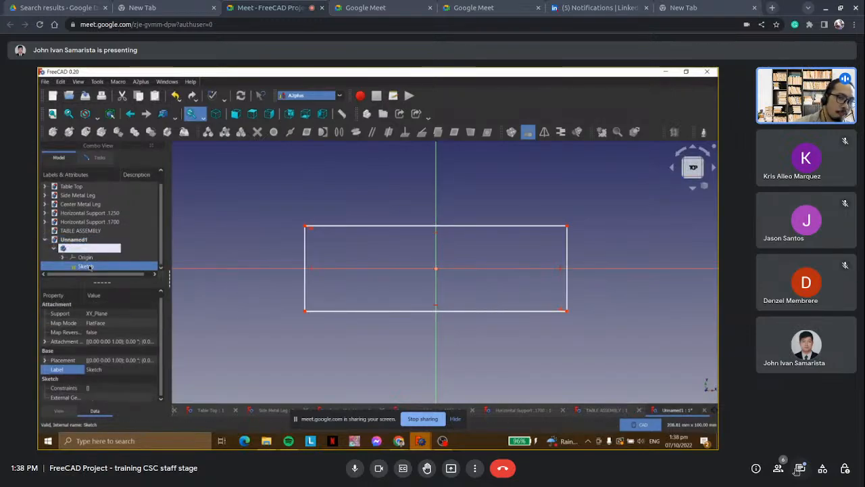
{"action": "left_click", "coordinate": [52, 246]}
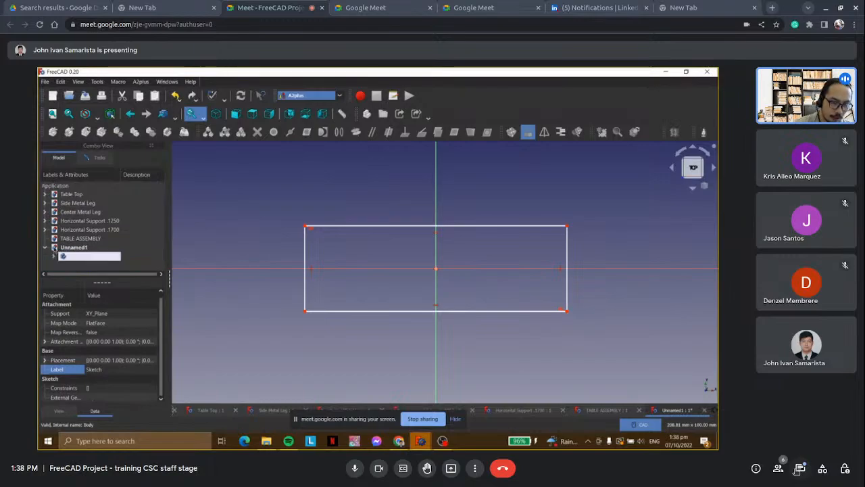
{"action": "left_click", "coordinate": [82, 247]}
{"action": "left_click", "coordinate": [45, 247]}
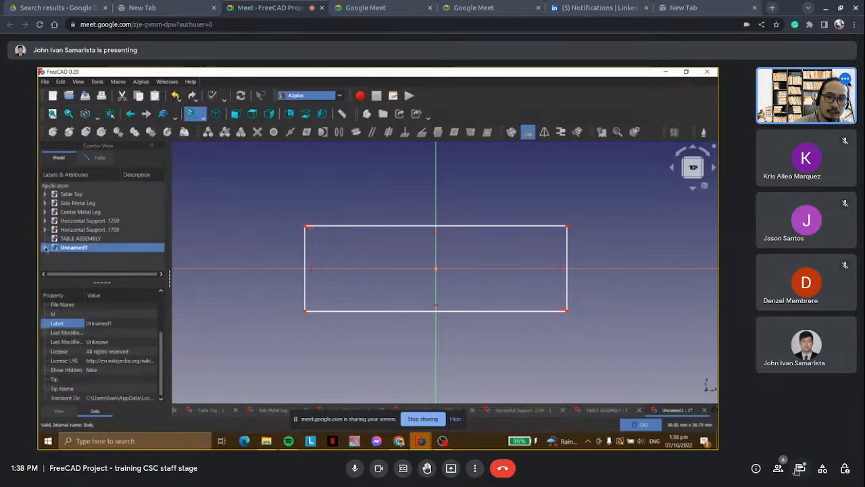
{"action": "left_click", "coordinate": [45, 248]}
{"action": "left_click", "coordinate": [74, 256]}
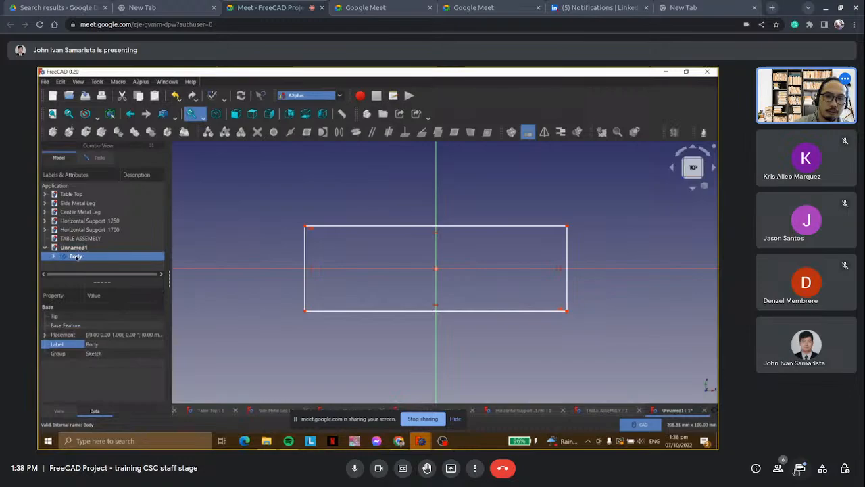
In the Part Design workbench, close the rectangle sketch and pad it 10 mm.
{"action": "left_click", "coordinate": [294, 94]}
{"action": "left_click", "coordinate": [304, 169]}
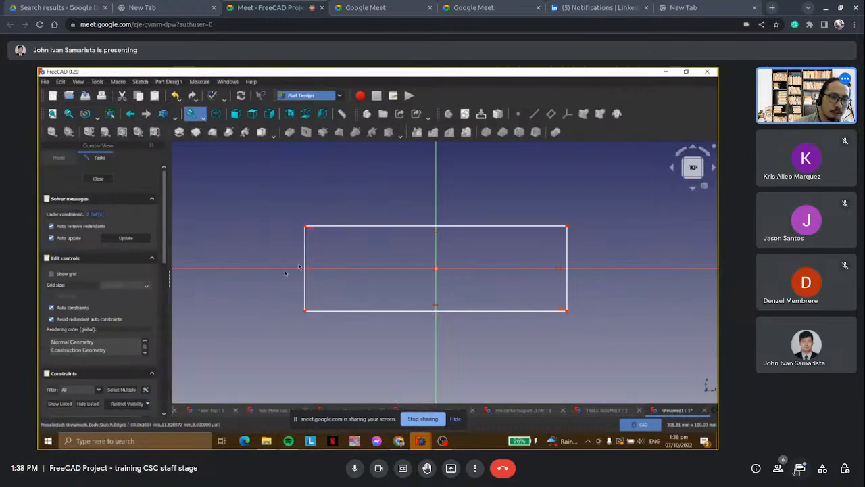
{"action": "left_click", "coordinate": [98, 179]}
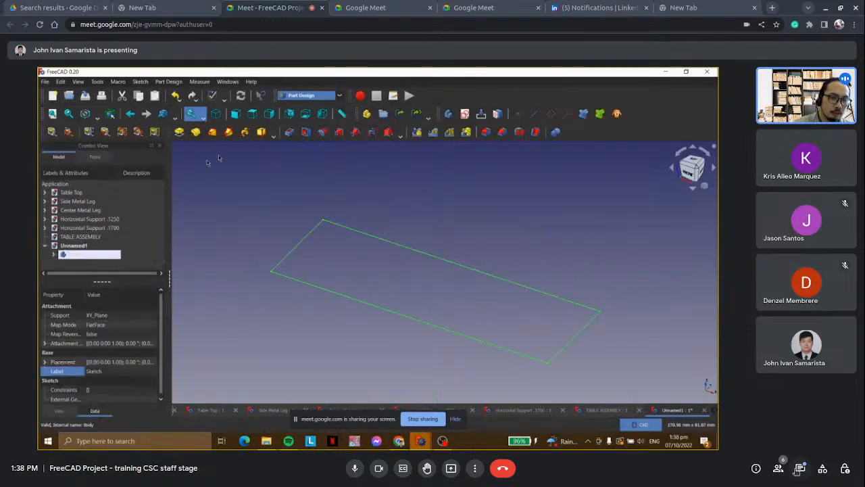
{"action": "left_click", "coordinate": [179, 132]}
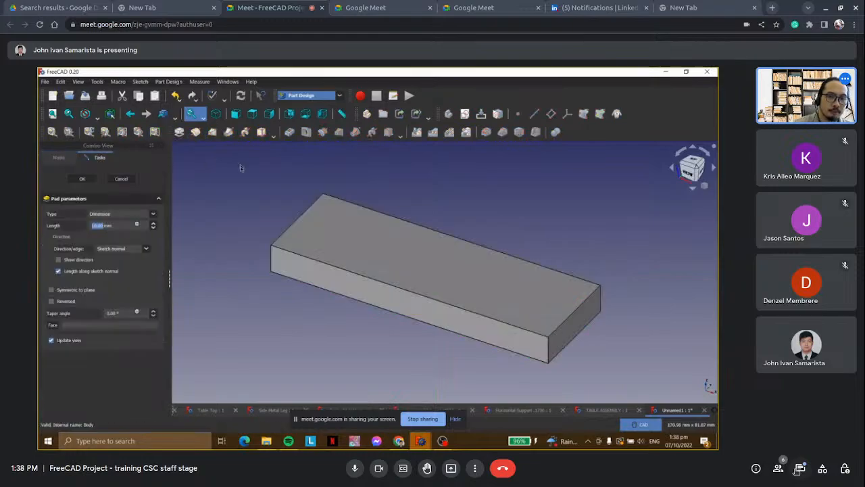
{"action": "left_click", "coordinate": [82, 179]}
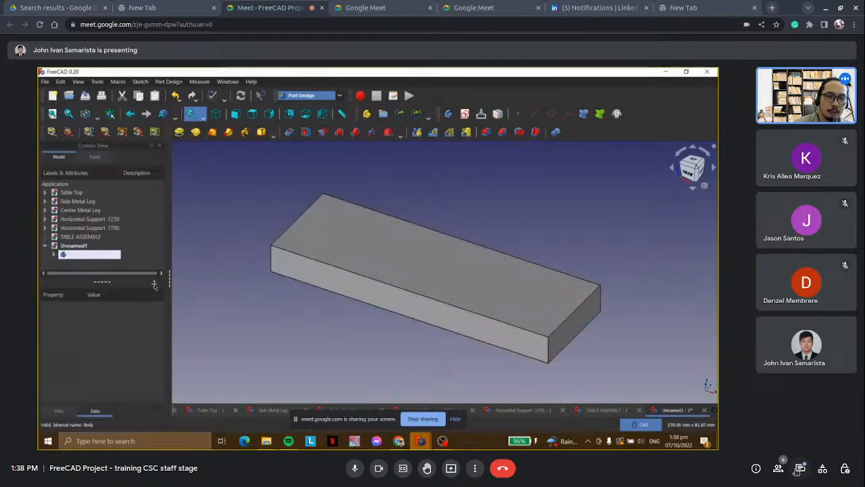
Save the Unnamed1 document as box in the Desktop folder and collapse its entry in the model tree.
{"action": "left_click", "coordinate": [69, 247]}
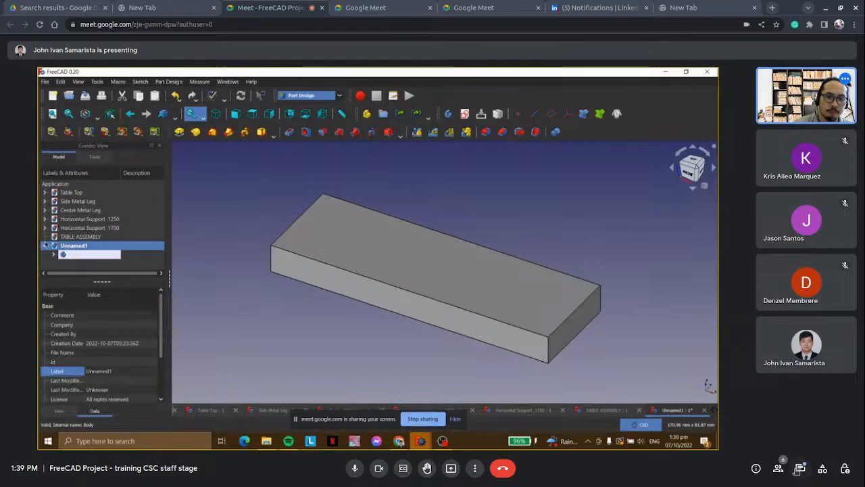
{"action": "left_click", "coordinate": [44, 246]}
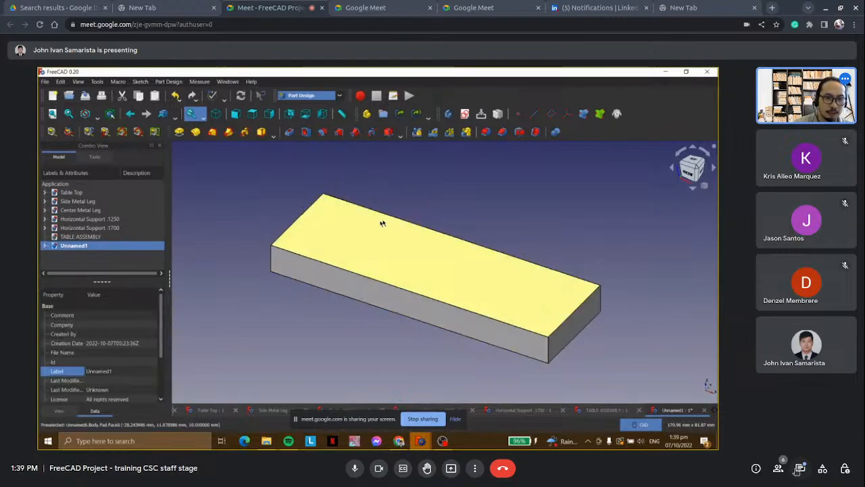
{"action": "double_click", "coordinate": [80, 249]}
{"action": "right_click", "coordinate": [80, 248]}
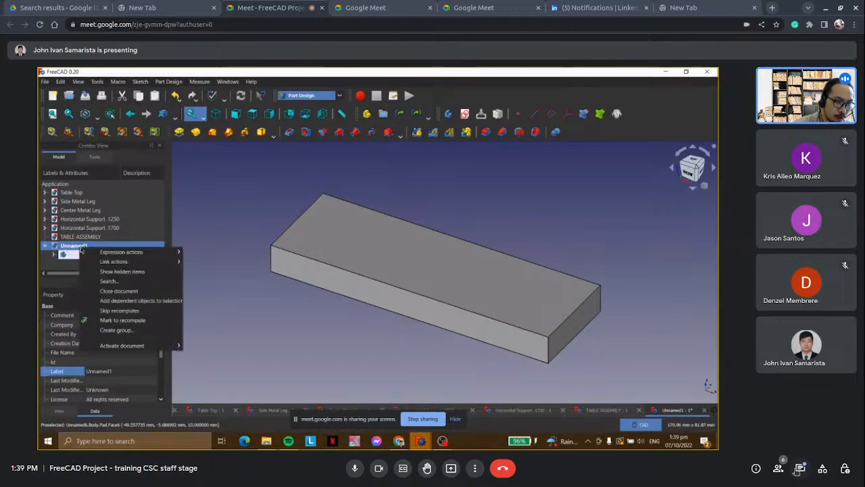
{"action": "left_click", "coordinate": [39, 87]}
{"action": "left_click", "coordinate": [44, 82]}
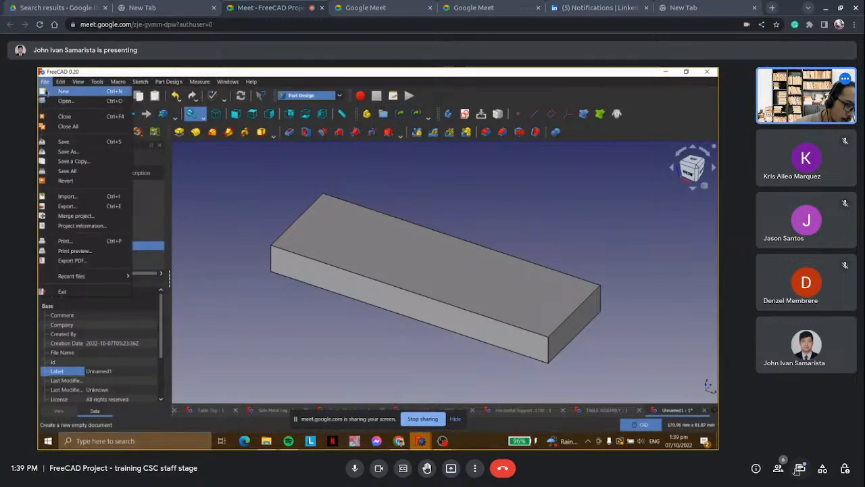
{"action": "left_click", "coordinate": [78, 142]}
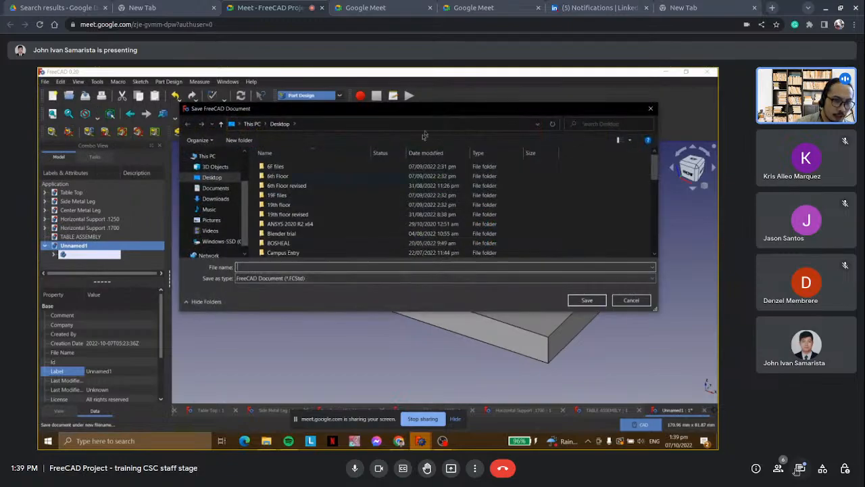
{"action": "type", "text": "box"}
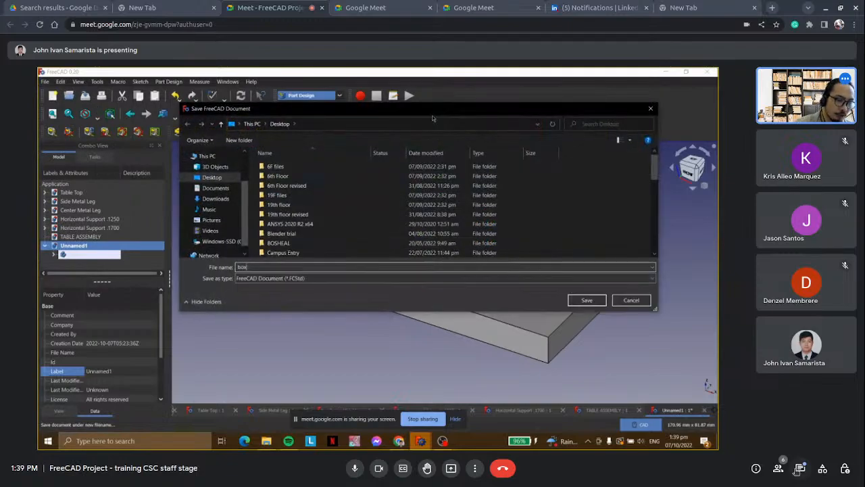
{"action": "left_click", "coordinate": [587, 300]}
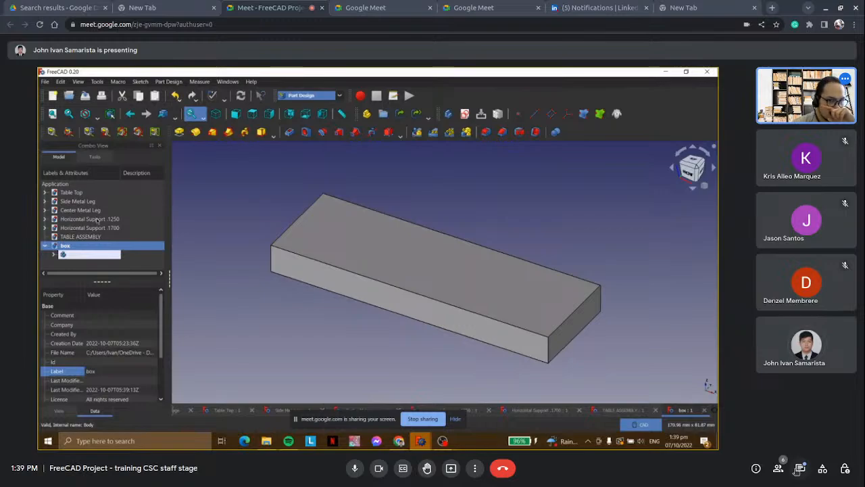
{"action": "left_click", "coordinate": [45, 245]}
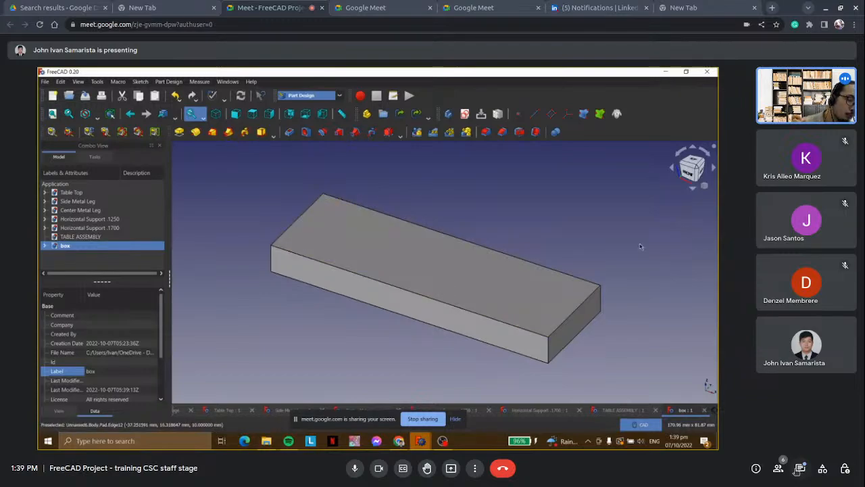
Round the four vertical corner edges of the padded block with a Fillet, increasing the radius above its default.
{"action": "left_click", "coordinate": [271, 269]}
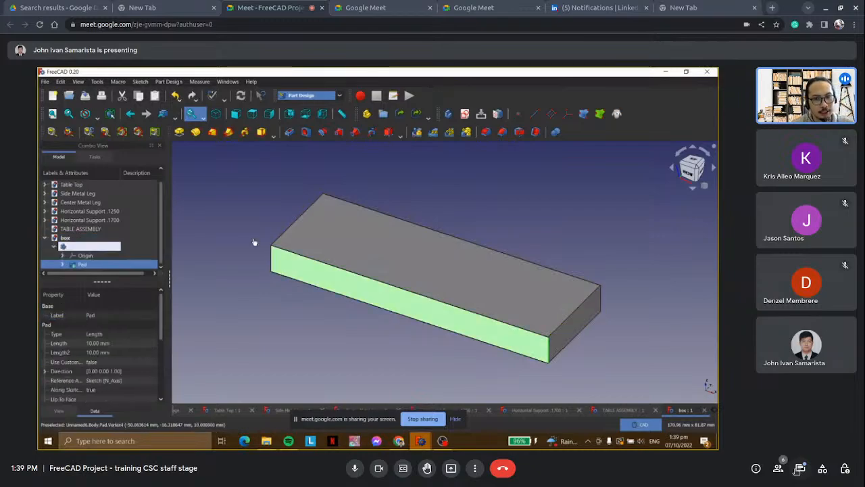
{"action": "left_click", "coordinate": [255, 243]}
{"action": "left_click", "coordinate": [272, 265]}
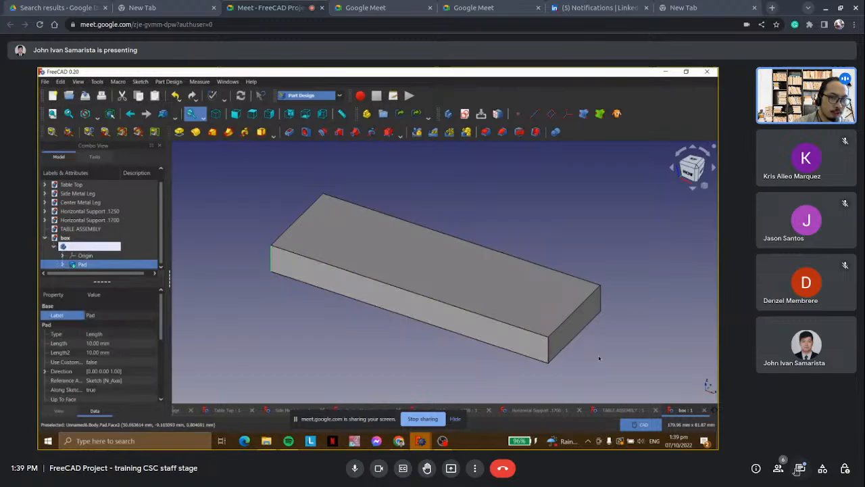
{"action": "left_click", "coordinate": [549, 354], "text": "ctrl"}
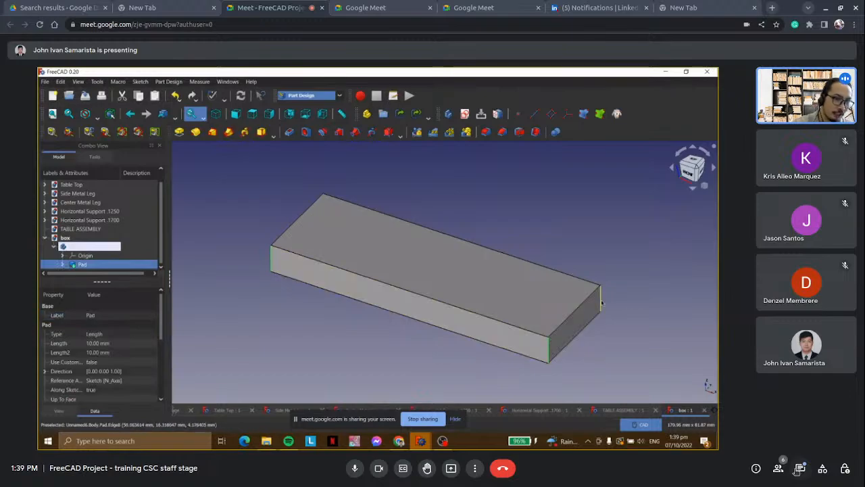
{"action": "middle_click_drag", "start_coordinate": [614, 286], "coordinate": [449, 287]}
{"action": "middle_click_drag", "start_coordinate": [533, 269], "coordinate": [223, 272]}
{"action": "left_click", "coordinate": [522, 231], "text": "ctrl"}
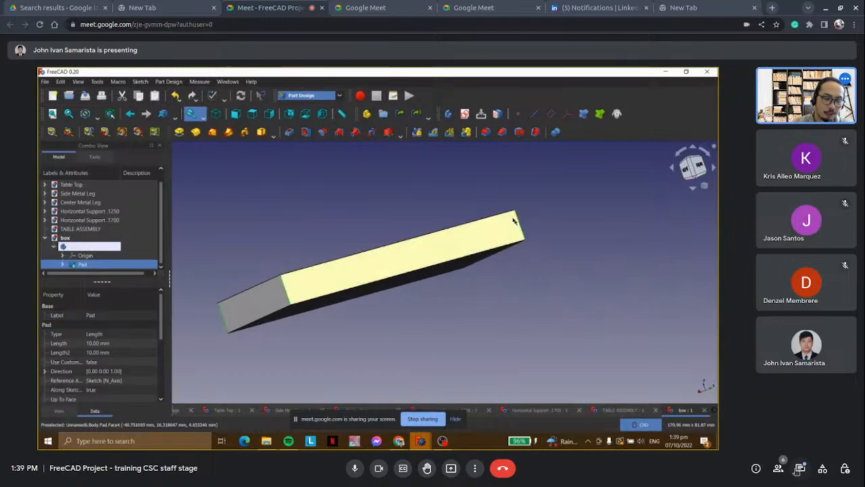
{"action": "middle_click_drag", "start_coordinate": [453, 198], "coordinate": [475, 295]}
{"action": "scroll", "coordinate": [482, 231], "scroll_direction": "down", "scroll_amount": 4}
{"action": "left_click", "coordinate": [484, 132]}
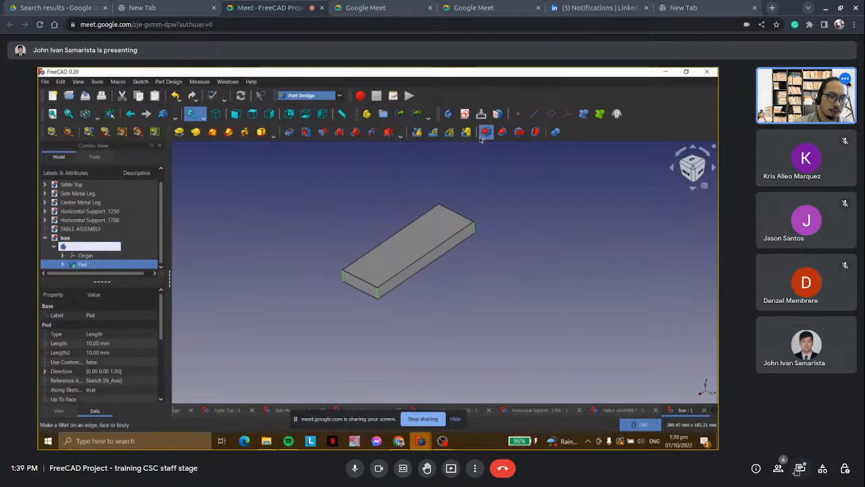
{"action": "left_click", "coordinate": [153, 317]}
{"action": "left_click", "coordinate": [154, 316]}
{"action": "left_click", "coordinate": [153, 316]}
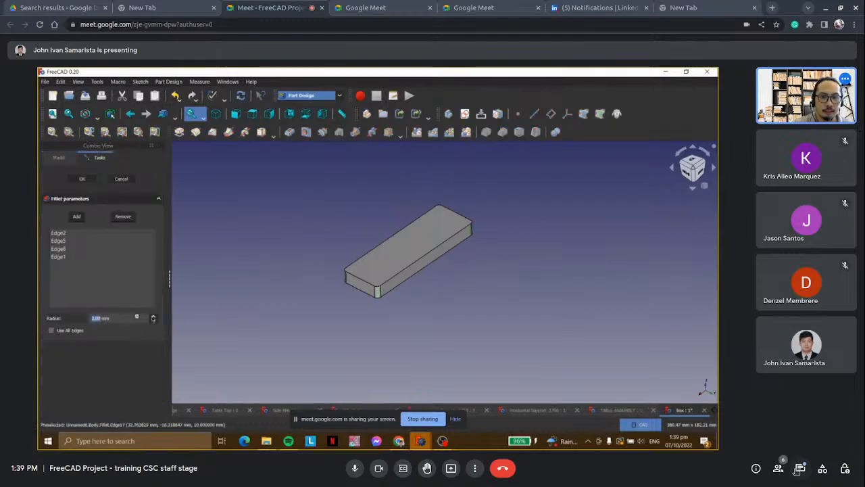
{"action": "left_click", "coordinate": [153, 316]}
{"action": "left_click", "coordinate": [154, 316]}
{"action": "left_click", "coordinate": [154, 316]}
{"action": "left_click", "coordinate": [153, 316]}
{"action": "left_click", "coordinate": [90, 180]}
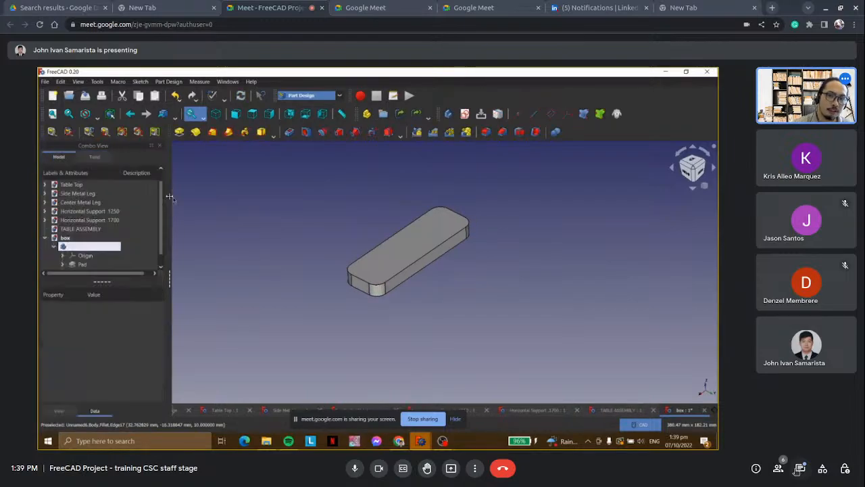
Examine the filleted block from several angles with its Body collapsed in the model tree.
{"action": "middle_click_drag", "start_coordinate": [286, 292], "coordinate": [380, 314]}
{"action": "scroll", "coordinate": [332, 301], "scroll_direction": "down", "scroll_amount": 3}
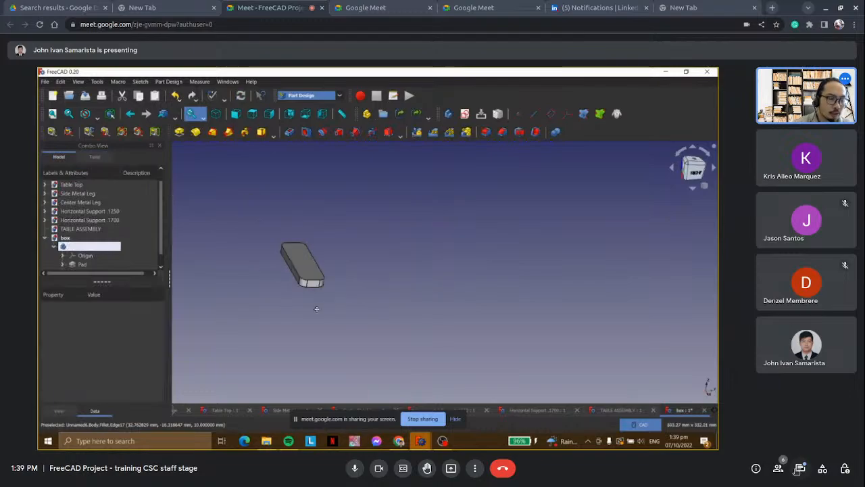
{"action": "middle_click_drag", "start_coordinate": [315, 307], "coordinate": [503, 307]}
{"action": "scroll", "coordinate": [504, 253], "scroll_direction": "up", "scroll_amount": 5}
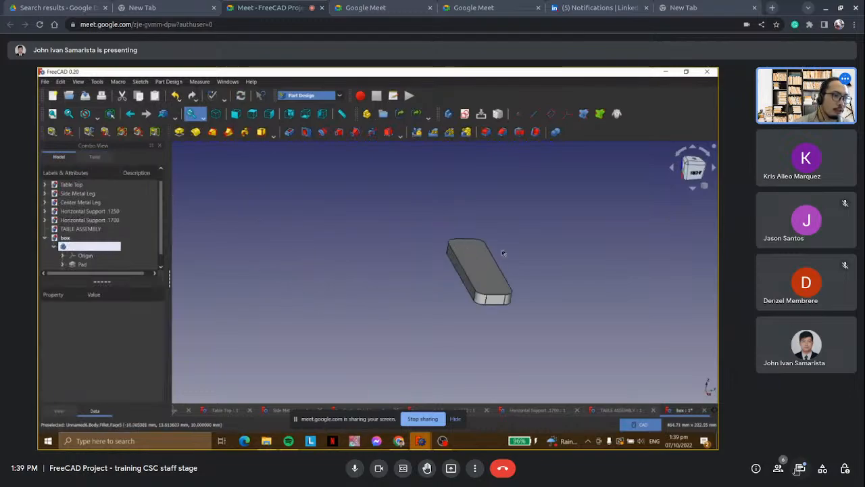
{"action": "left_click", "coordinate": [53, 246]}
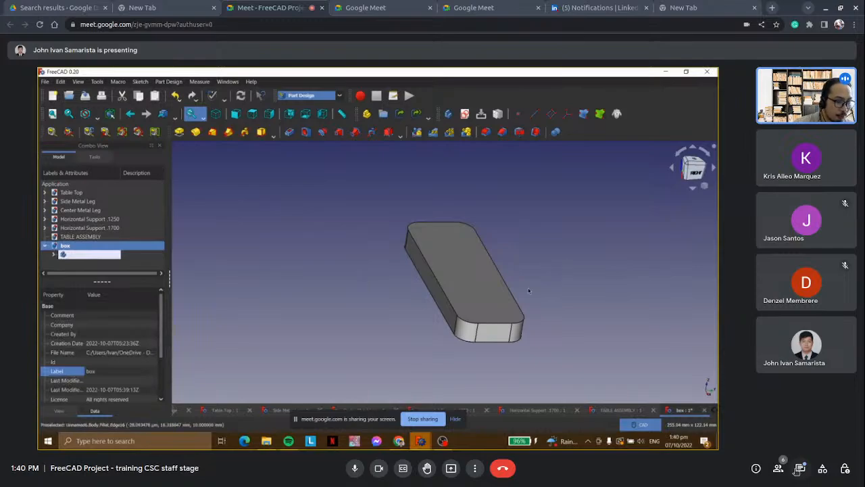
{"action": "middle_click_drag", "start_coordinate": [529, 291], "coordinate": [469, 261]}
{"action": "middle_click_drag", "start_coordinate": [347, 318], "coordinate": [380, 322]}
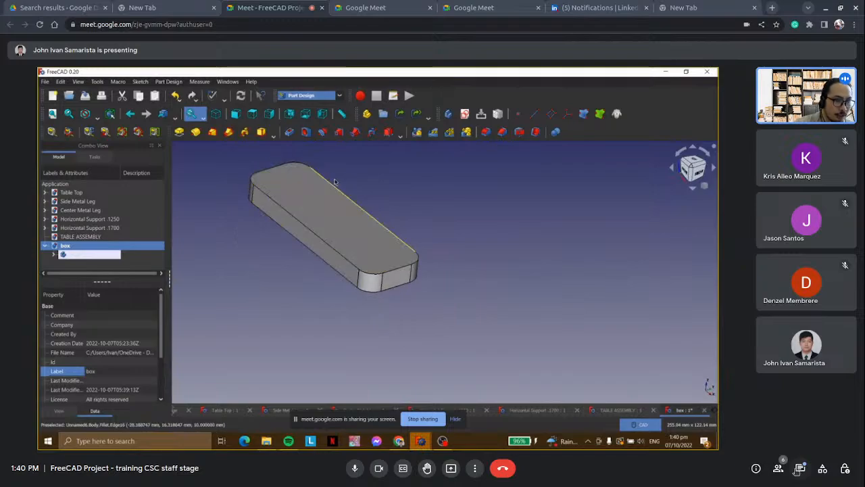
{"action": "middle_click_drag", "start_coordinate": [334, 181], "coordinate": [456, 208]}
{"action": "mouse_move", "coordinate": [332, 213]}
{"action": "middle_mouse_down"}
{"action": "mouse_move", "coordinate": [326, 221]}
{"action": "mouse_move", "coordinate": [329, 212]}
{"action": "middle_mouse_up"}
{"action": "middle_click_drag", "start_coordinate": [388, 191], "coordinate": [349, 191]}
{"action": "middle_click_drag", "start_coordinate": [286, 193], "coordinate": [263, 251]}
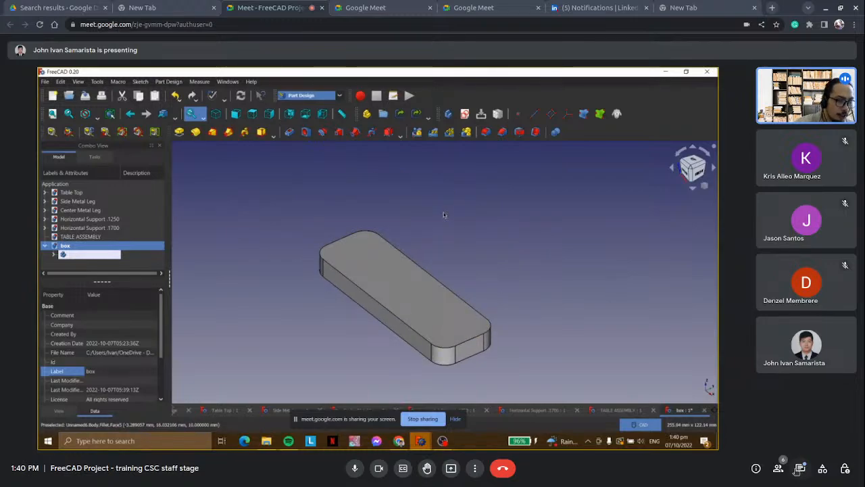
{"action": "left_click", "coordinate": [432, 133]}
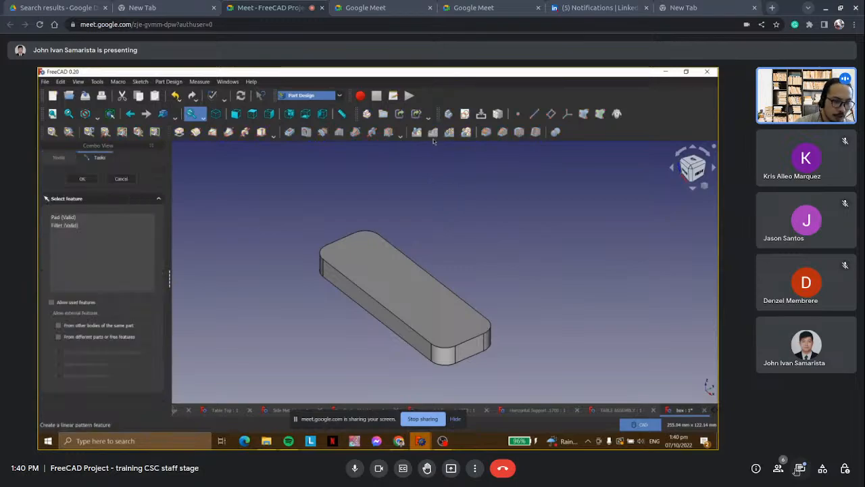
{"action": "left_click", "coordinate": [76, 217]}
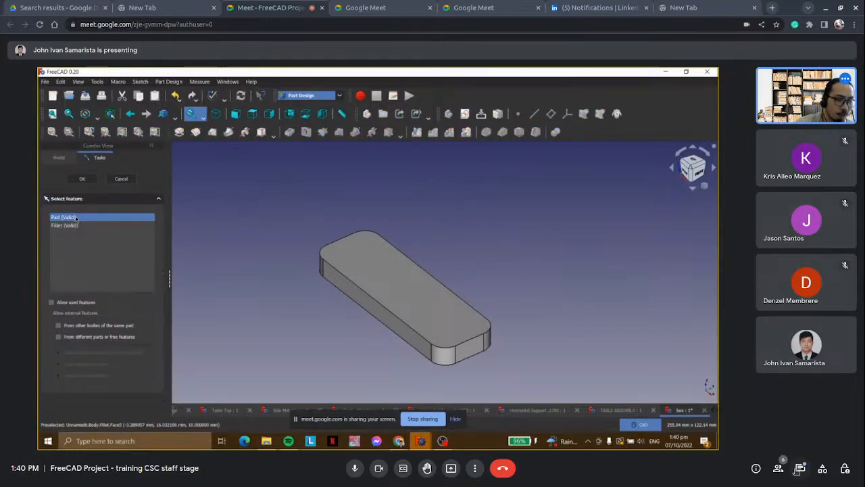
{"action": "left_click", "coordinate": [243, 185]}
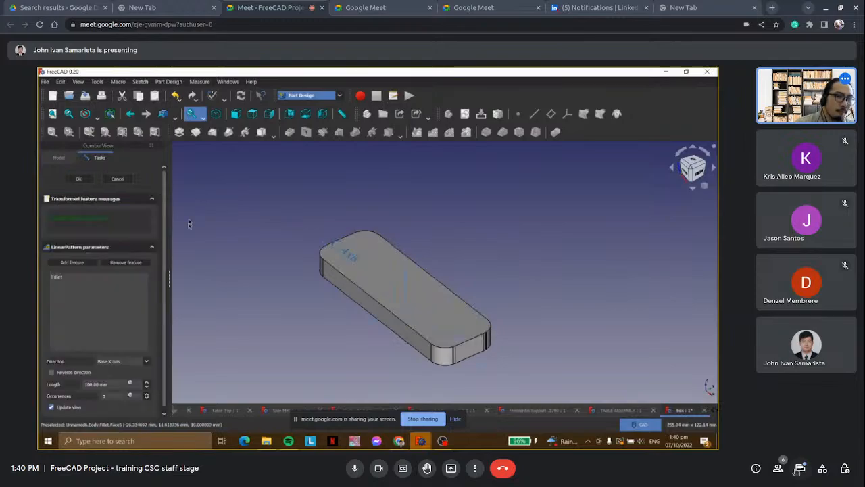
{"action": "left_click", "coordinate": [116, 179]}
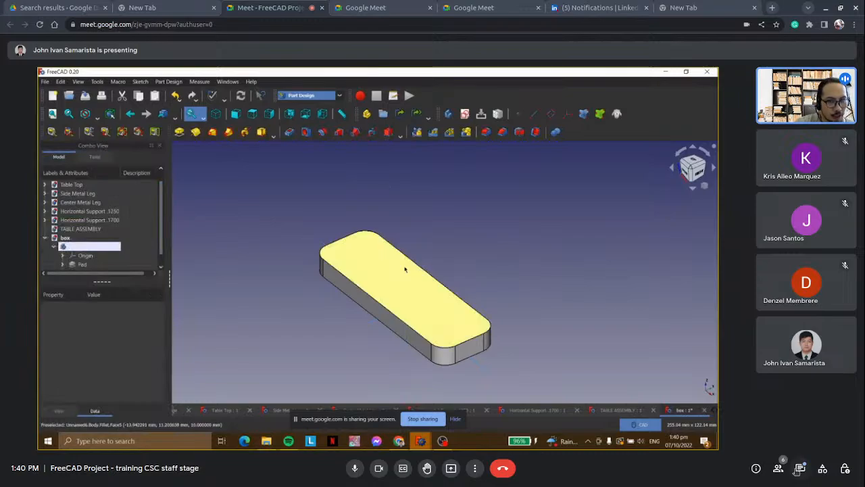
Try a LinearPattern of the box Body's Pad and Fillet features along the horizontal sketch axis.
{"action": "left_click", "coordinate": [74, 247]}
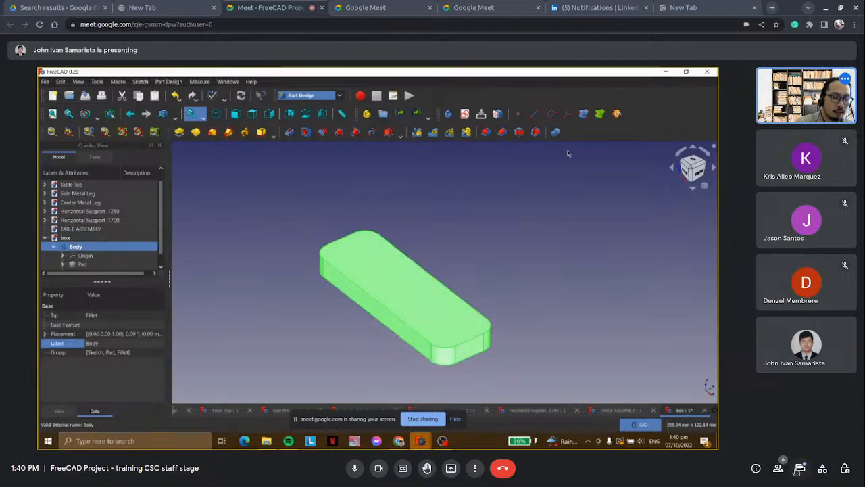
{"action": "left_click", "coordinate": [434, 132]}
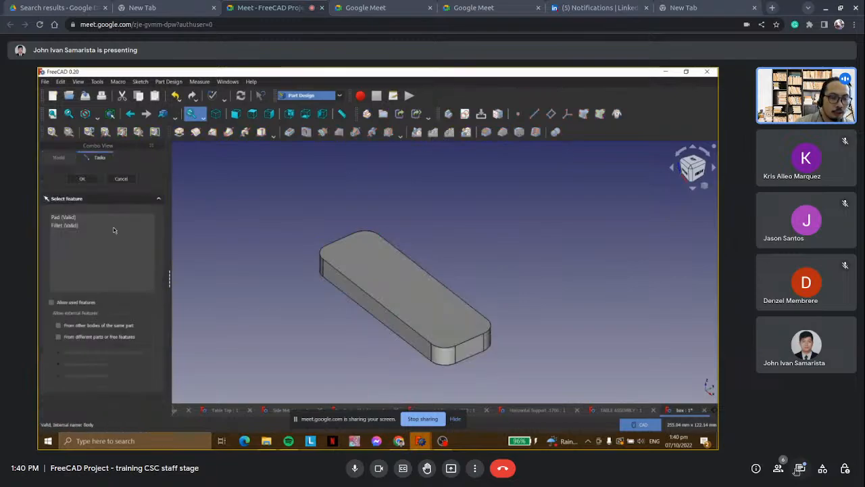
{"action": "left_click", "coordinate": [72, 218]}
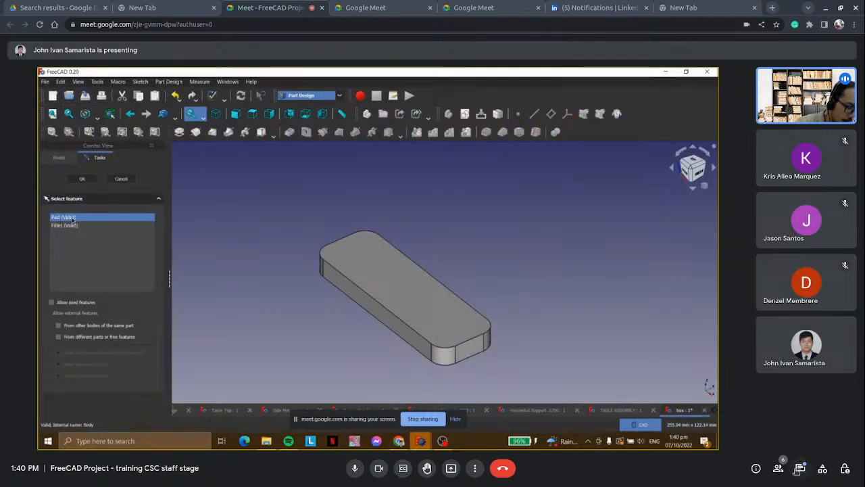
{"action": "left_click", "coordinate": [74, 226], "text": "ctrl"}
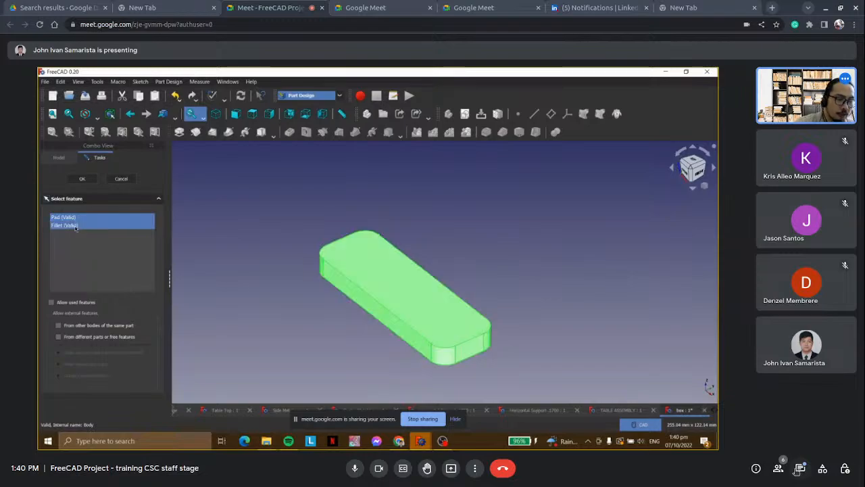
{"action": "left_click", "coordinate": [90, 179]}
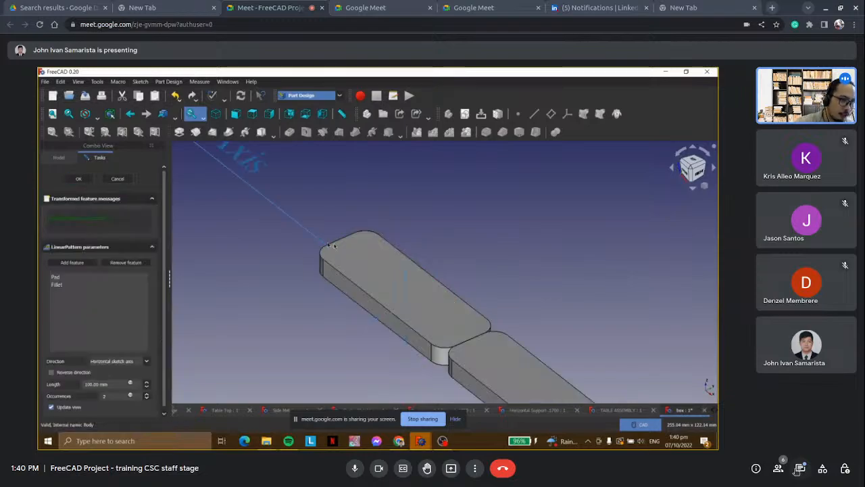
{"action": "scroll", "coordinate": [350, 251], "scroll_direction": "down", "scroll_amount": 8}
{"action": "scroll", "coordinate": [378, 255], "scroll_direction": "up", "scroll_amount": 4}
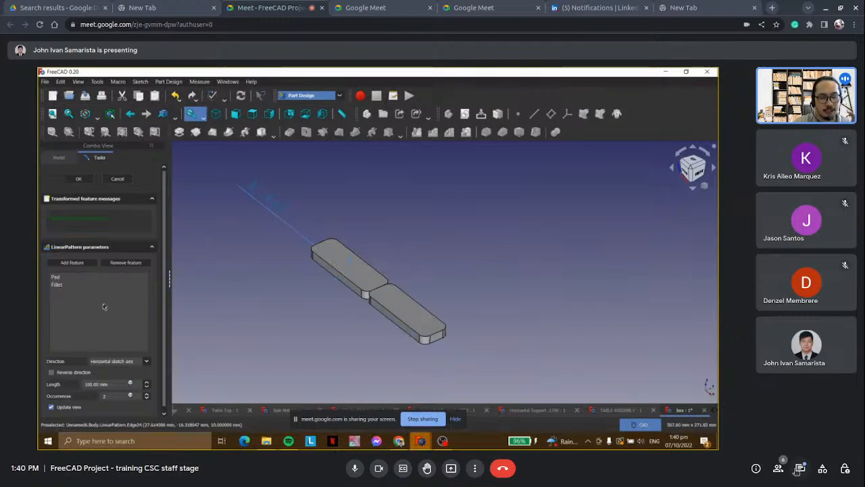
Try raising the linear pattern to six occurrences over the 100 mm length, and cancel the pattern.
{"action": "left_click", "coordinate": [147, 393]}
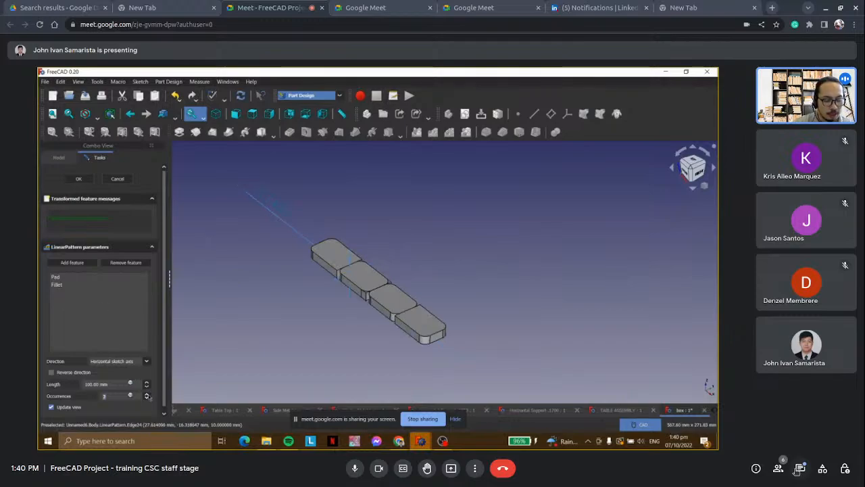
{"action": "left_click", "coordinate": [146, 393]}
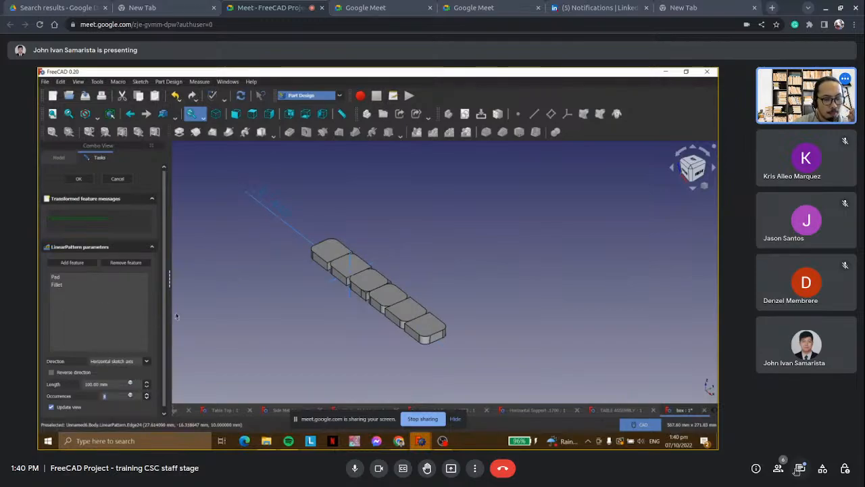
{"action": "scroll", "coordinate": [438, 260], "scroll_direction": "up", "scroll_amount": 6}
{"action": "scroll", "coordinate": [438, 260], "scroll_direction": "down", "scroll_amount": 2}
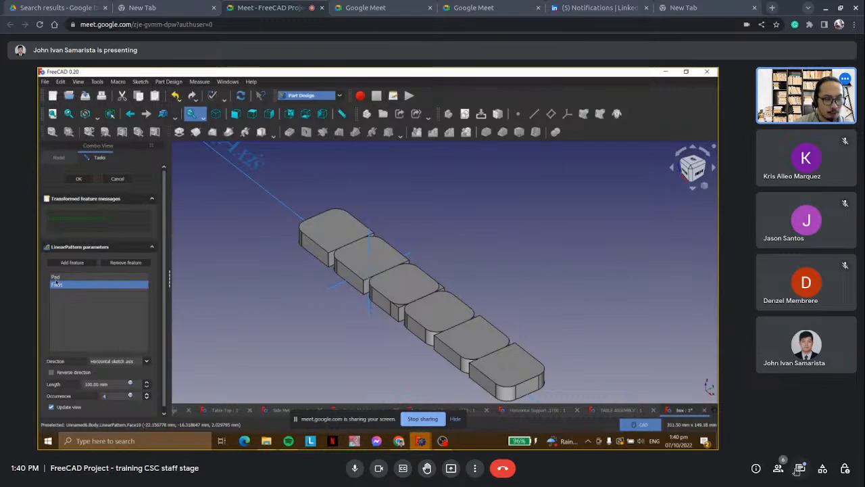
{"action": "left_click", "coordinate": [56, 277]}
{"action": "left_click", "coordinate": [117, 178]}
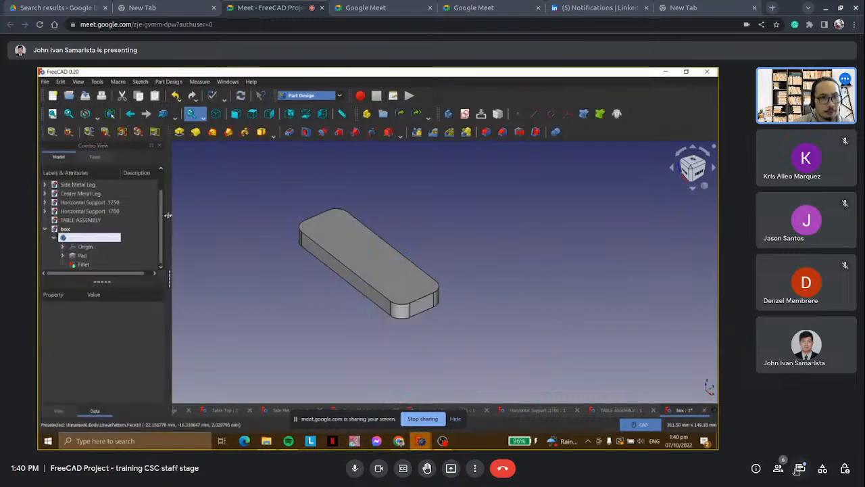
Collapse the box's Body in the model tree and review the Display preferences for 3D navigation, closing them without changes.
{"action": "left_click", "coordinate": [55, 236]}
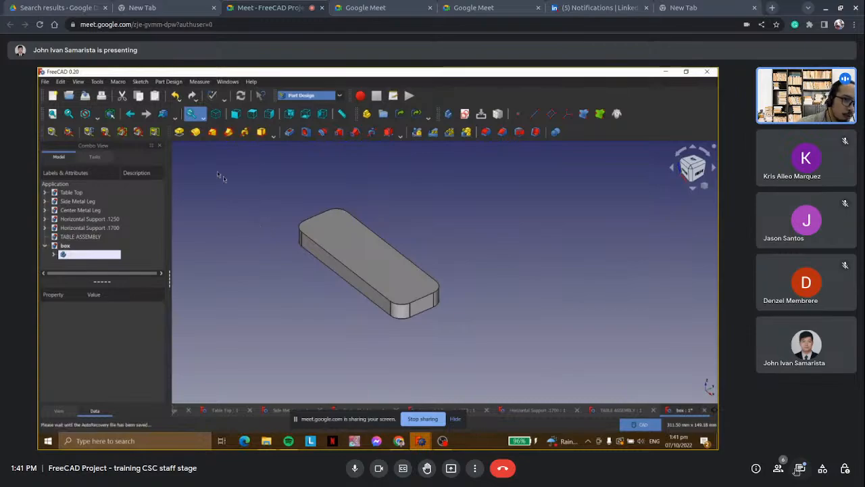
{"action": "left_click", "coordinate": [67, 81]}
{"action": "left_click", "coordinate": [59, 85]}
{"action": "left_click", "coordinate": [57, 85]}
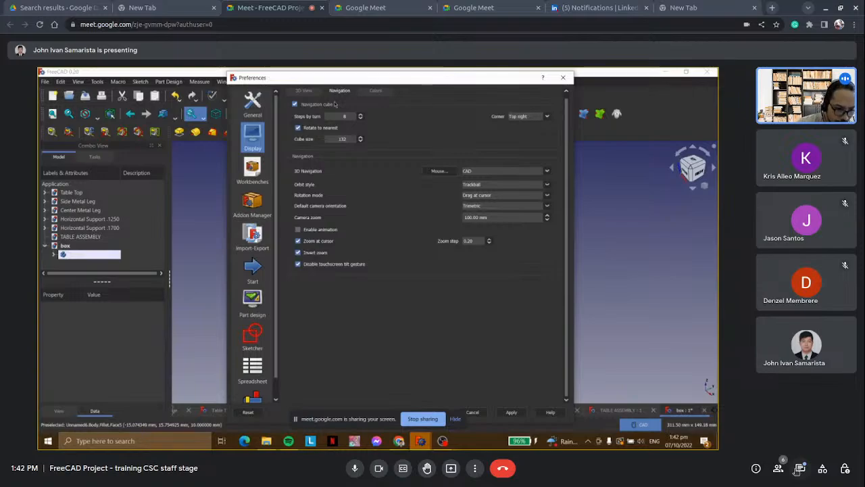
{"action": "left_click", "coordinate": [563, 77]}
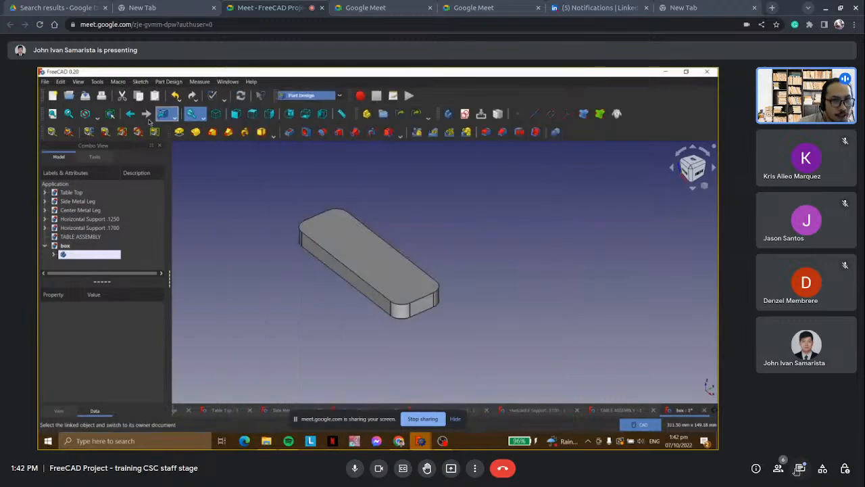
Look over the groups in the Parameter Editor and close it.
{"action": "left_click", "coordinate": [97, 82]}
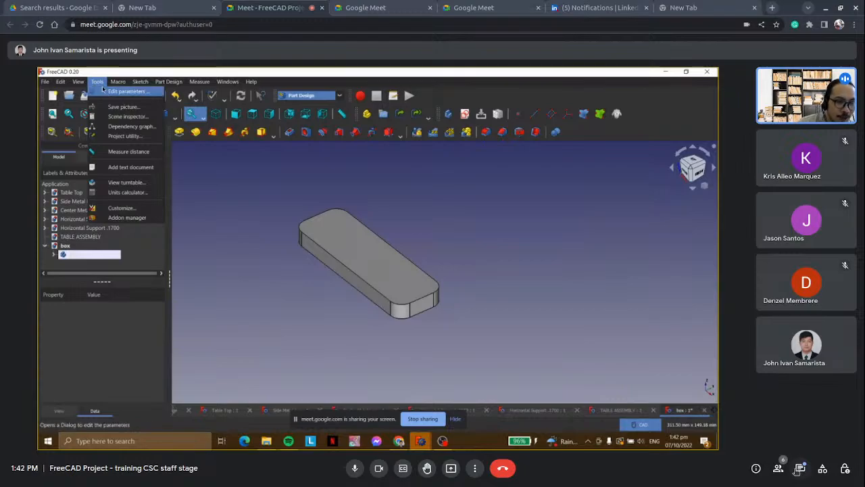
{"action": "left_click", "coordinate": [107, 90]}
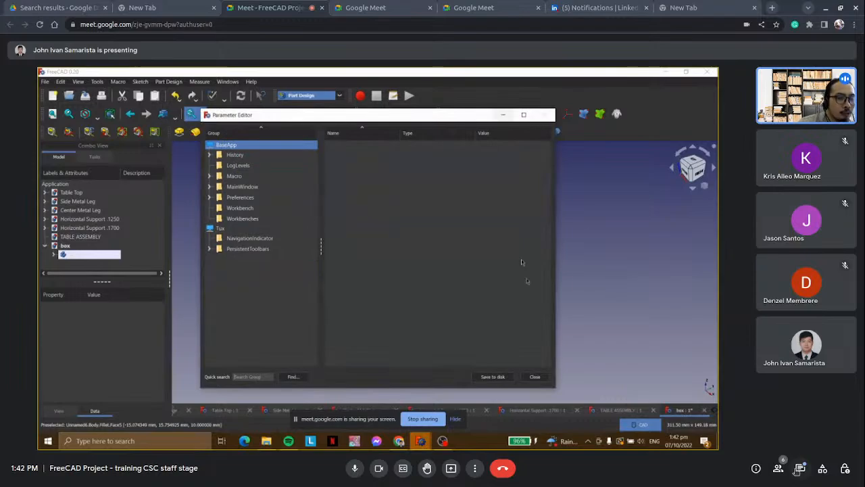
{"action": "left_click", "coordinate": [535, 377]}
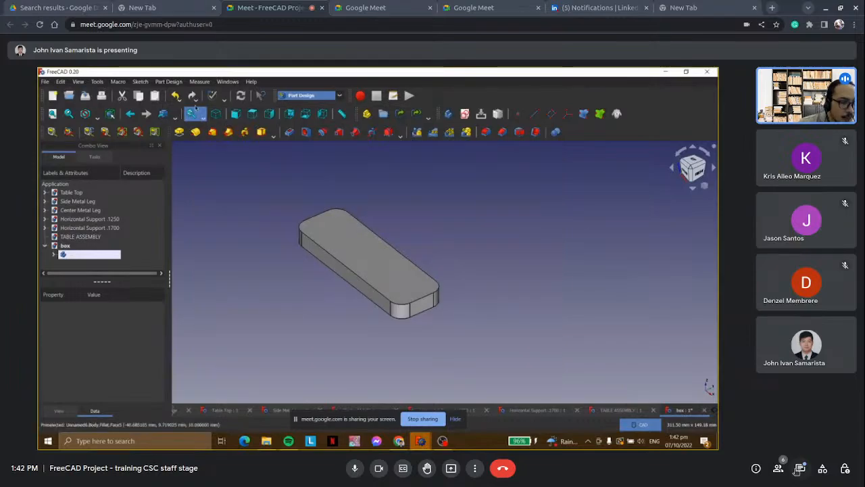
{"action": "left_click", "coordinate": [170, 82]}
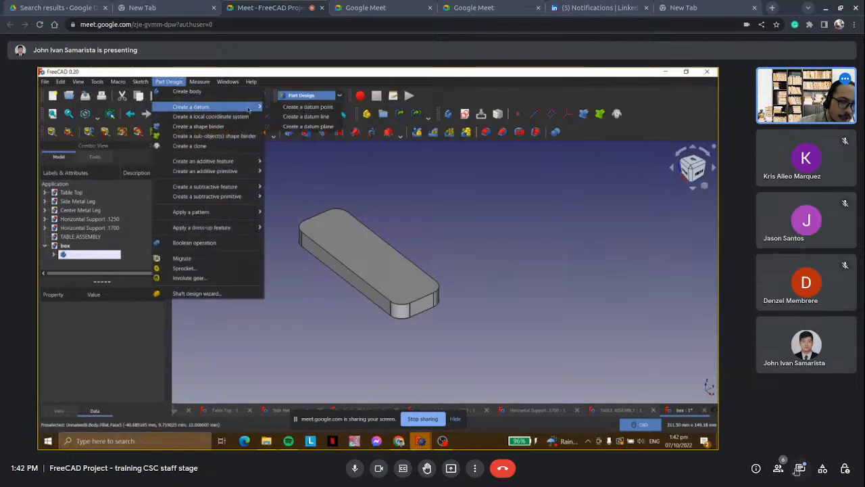
{"action": "left_click", "coordinate": [291, 190]}
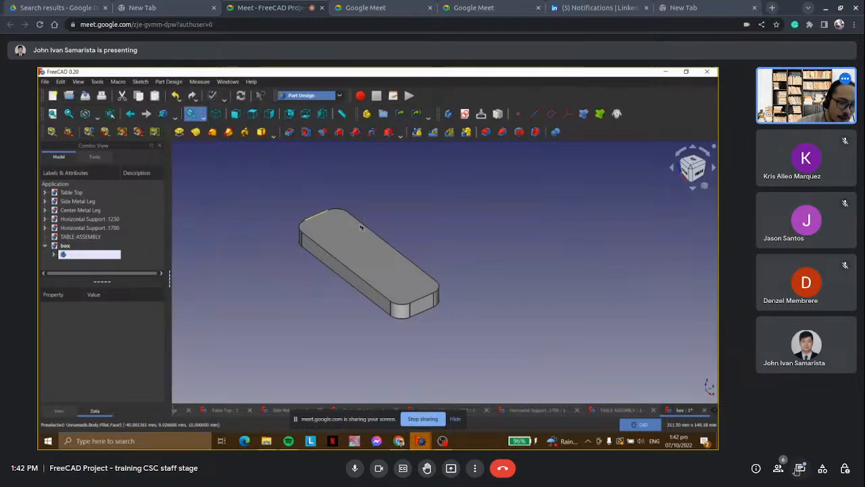
Make TABLE ASSEMBLY the active document.
{"action": "scroll", "coordinate": [360, 226], "scroll_direction": "up", "scroll_amount": 1}
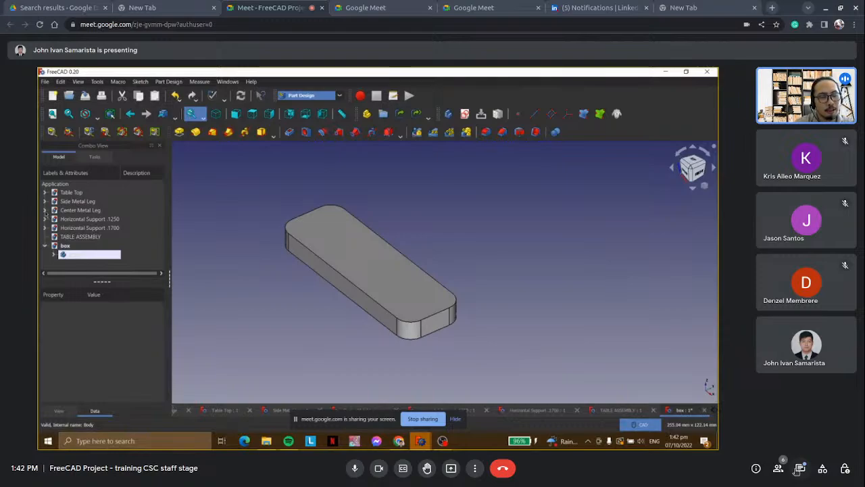
{"action": "left_click", "coordinate": [86, 236]}
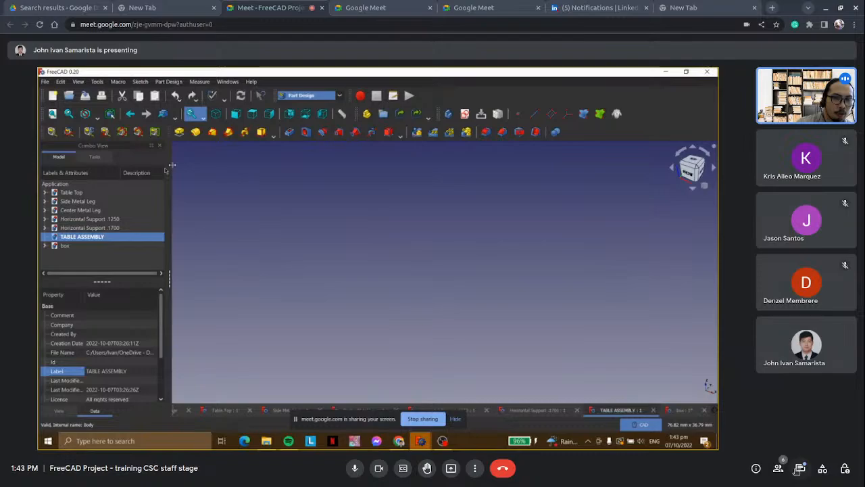
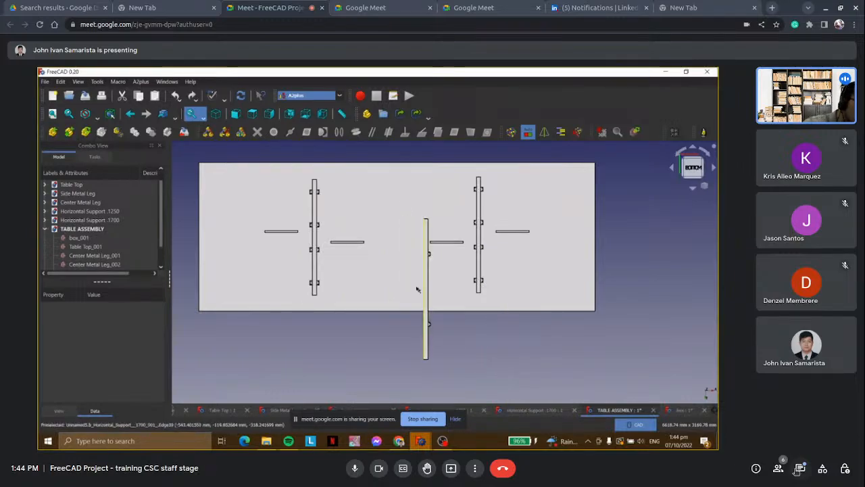
Place the first Horizontal Support .1700 midway between the two center metal legs and shift it -10 mm along X with Transform.
{"action": "left_click", "coordinate": [393, 240]}
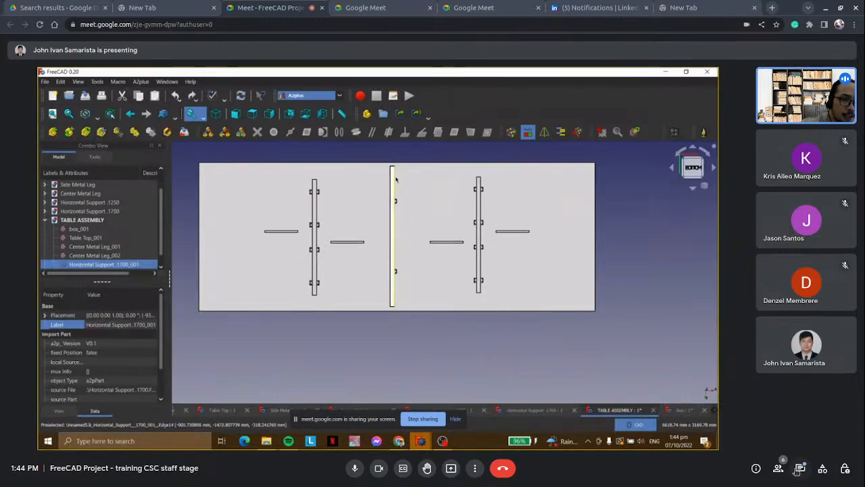
{"action": "right_click", "coordinate": [87, 265]}
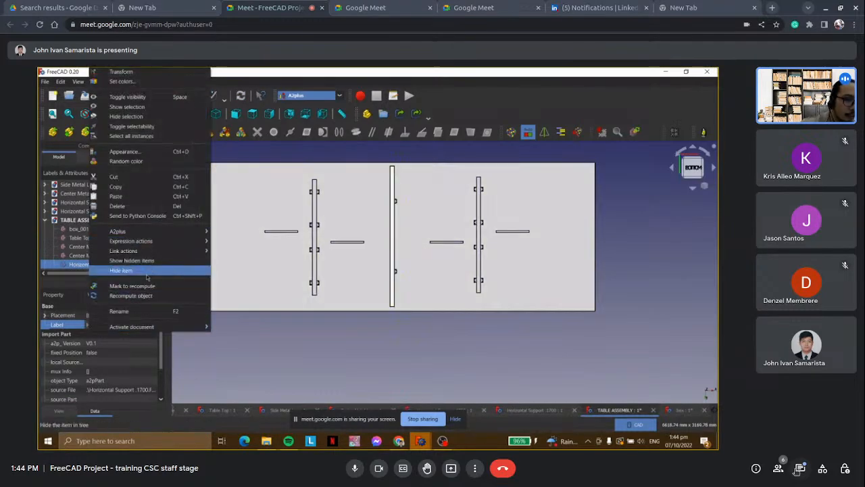
{"action": "left_click", "coordinate": [121, 71]}
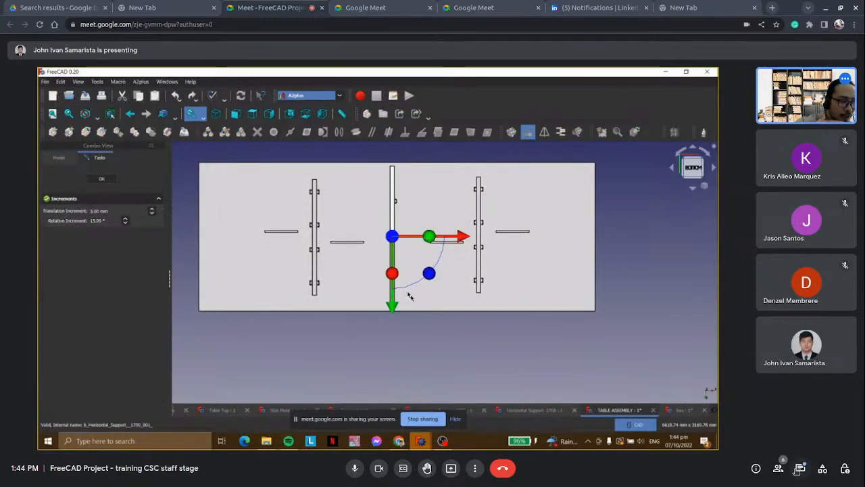
{"action": "middle_click_drag", "start_coordinate": [474, 314], "coordinate": [459, 260]}
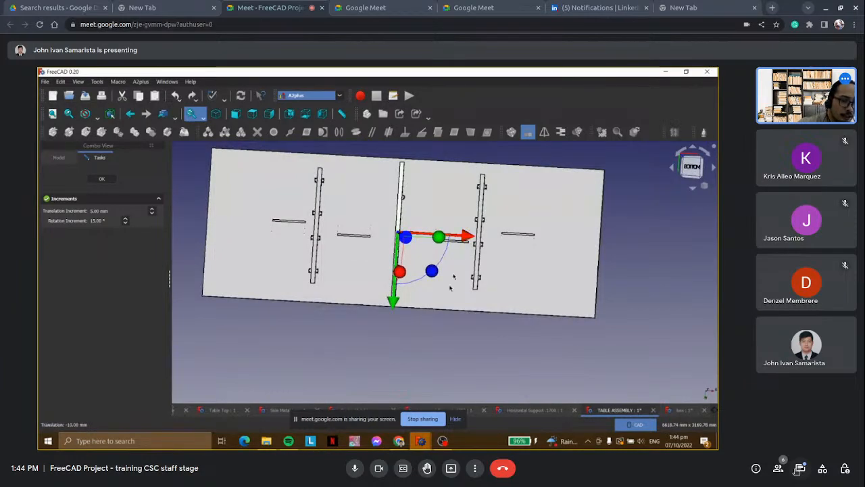
{"action": "left_click", "coordinate": [102, 179]}
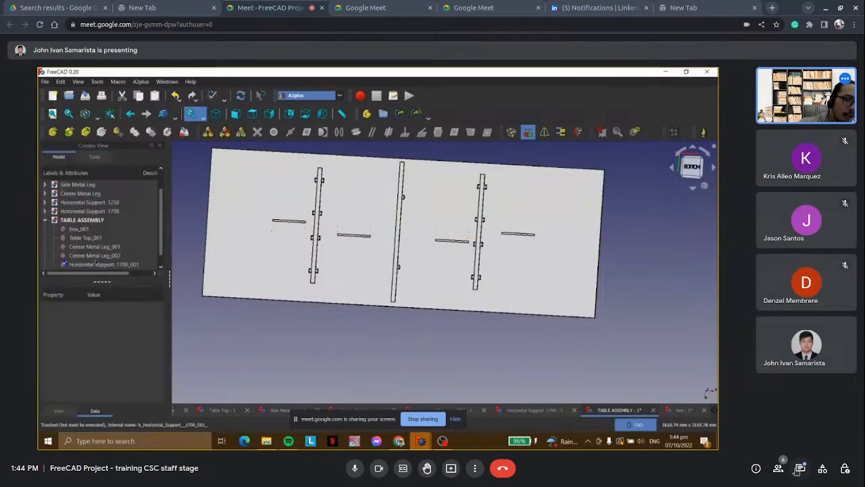
Look over the A2plus commands available for Horizontal Support .1700_001 without applying any.
{"action": "left_click", "coordinate": [97, 264]}
{"action": "right_click", "coordinate": [97, 264]}
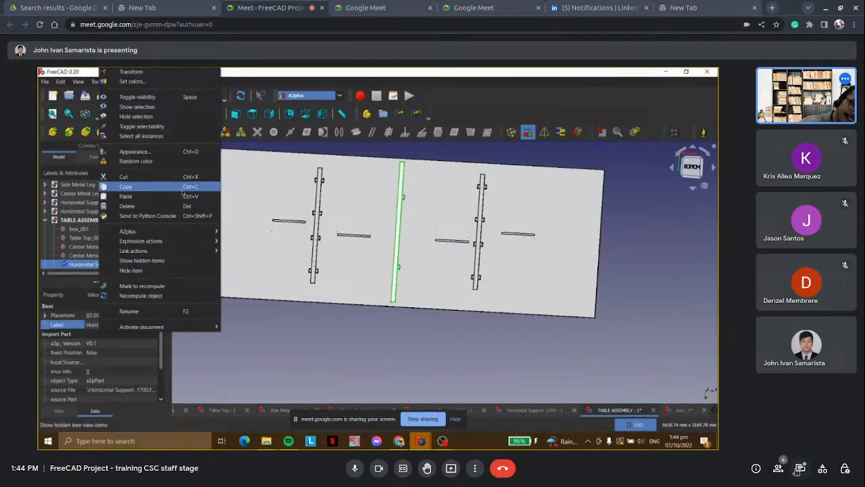
{"action": "mouse_move", "coordinate": [193, 231]}
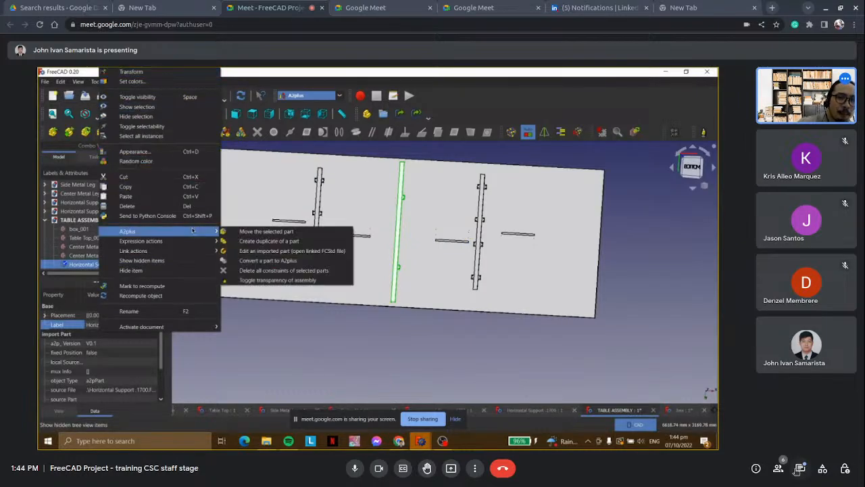
{"action": "left_click", "coordinate": [304, 342]}
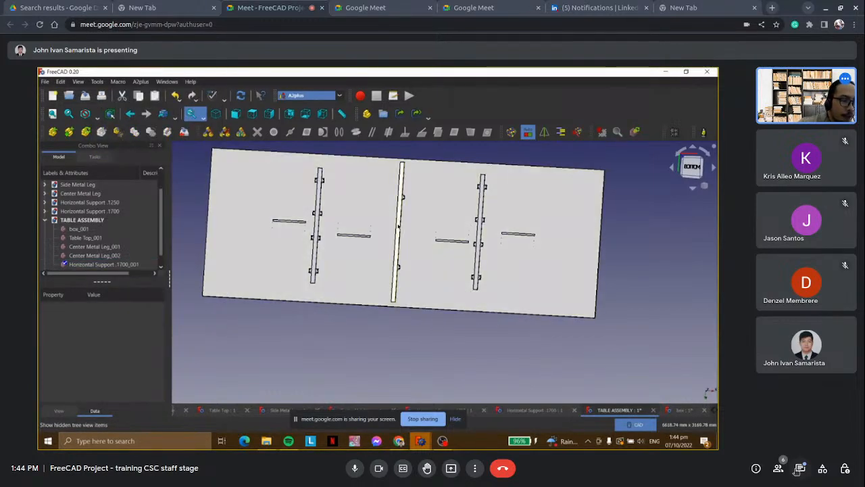
{"action": "left_click", "coordinate": [397, 231]}
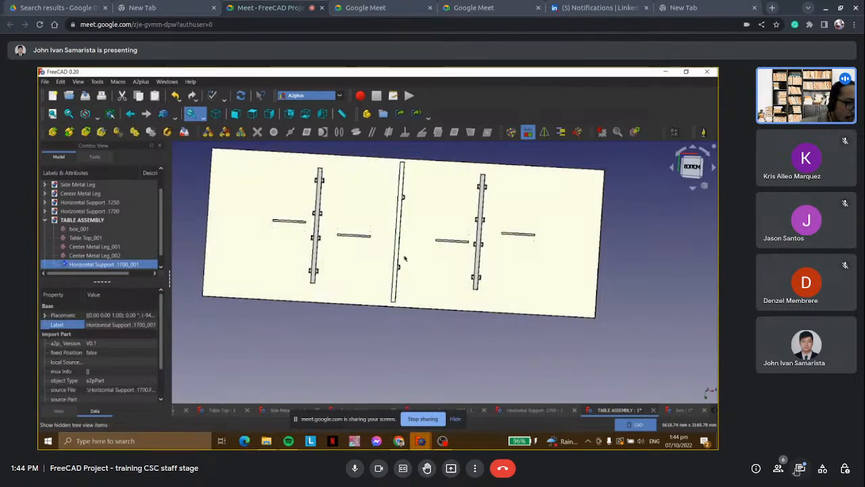
Restore the straight bottom view of the table and look over the standard view options offered for the central horizontal support.
{"action": "left_click", "coordinate": [693, 168]}
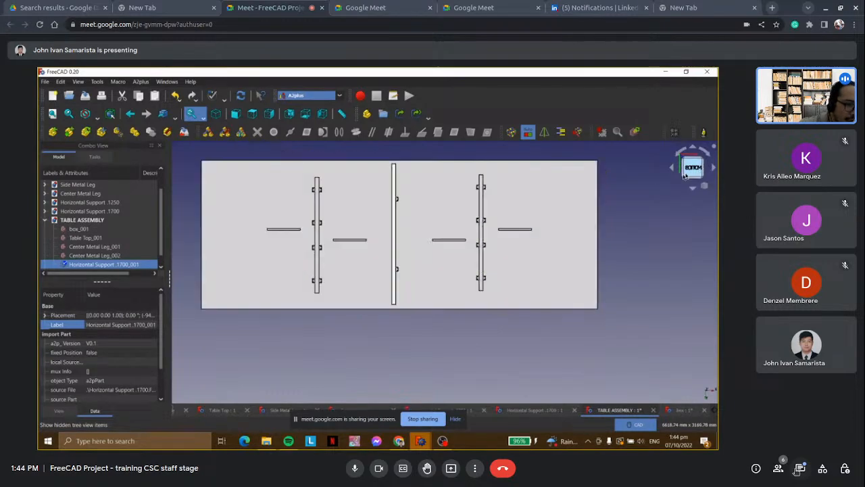
{"action": "scroll", "coordinate": [421, 217], "scroll_direction": "up", "scroll_amount": 4}
{"action": "scroll", "coordinate": [365, 192], "scroll_direction": "down", "scroll_amount": 5}
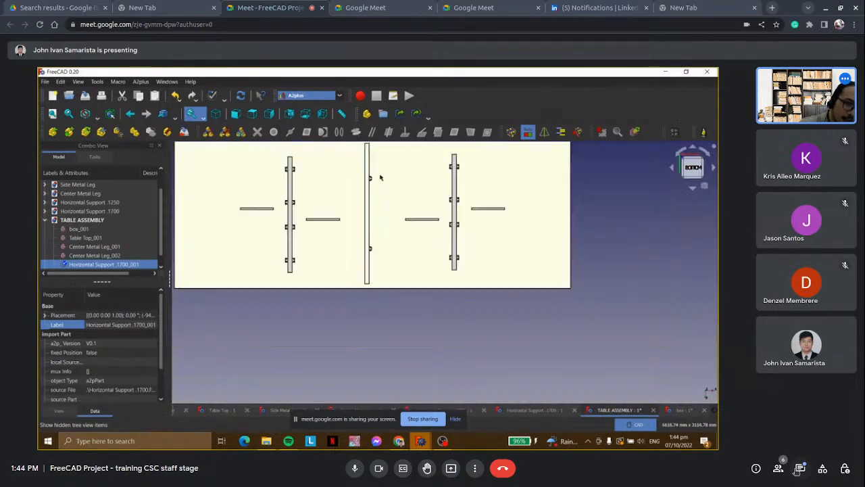
{"action": "left_click", "coordinate": [398, 247]}
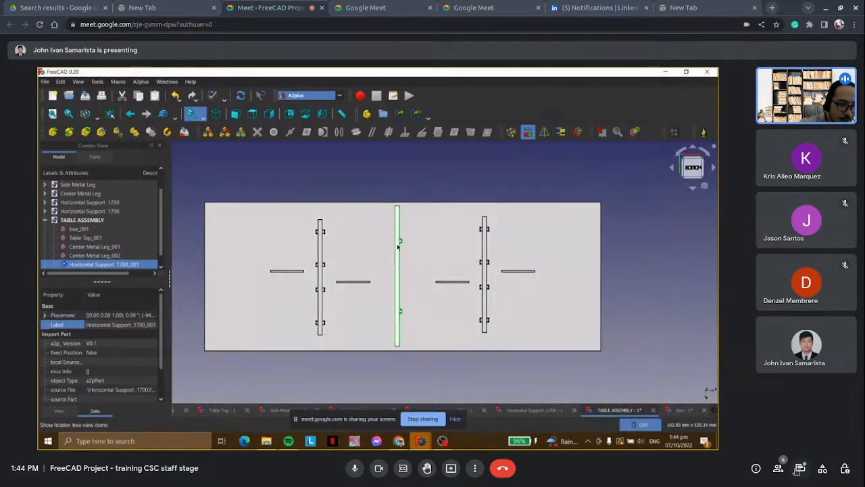
{"action": "right_click", "coordinate": [397, 232]}
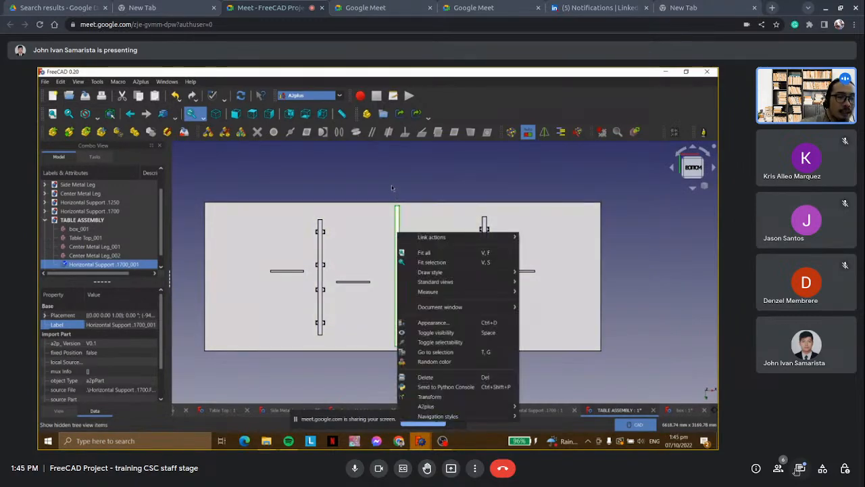
{"action": "mouse_move", "coordinate": [484, 417]}
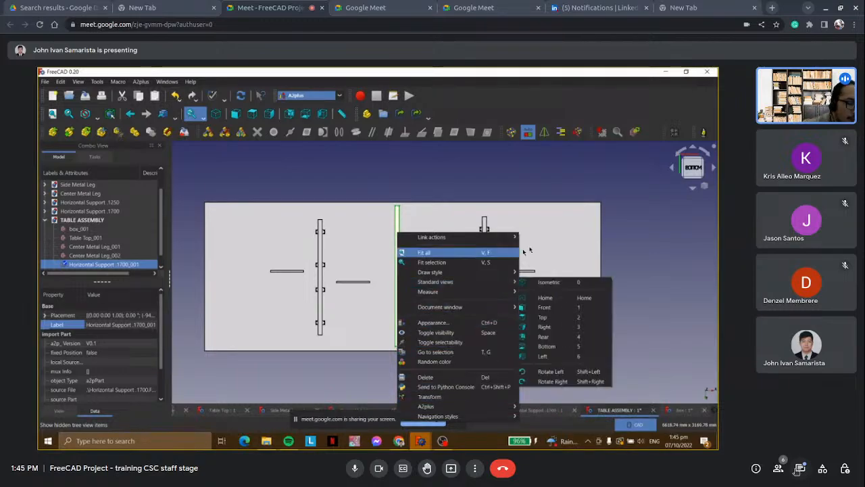
{"action": "left_click", "coordinate": [628, 218]}
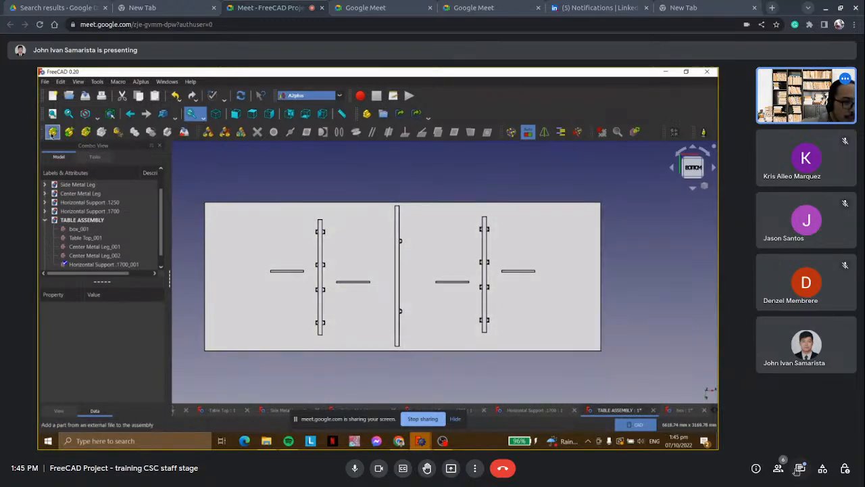
Add Horizontal Support .1700.FCStd to the assembly again and place the copy beside the outer slot, partly beyond the table top's edge.
{"action": "left_click", "coordinate": [53, 132]}
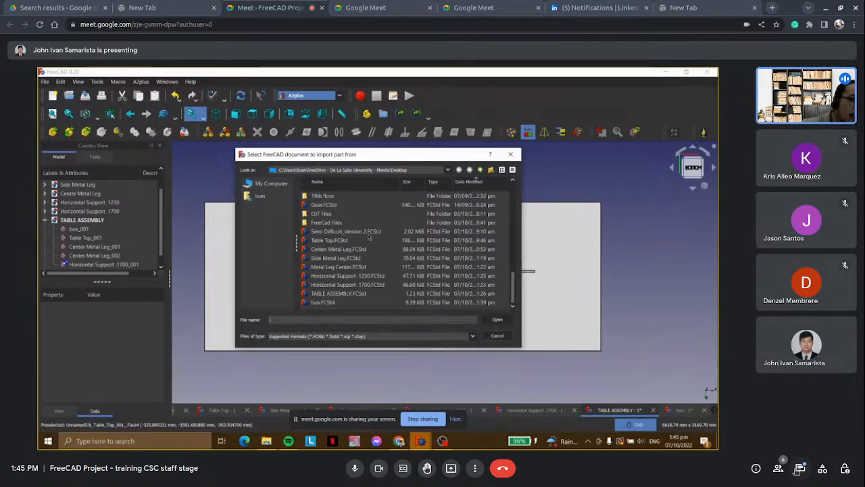
{"action": "left_click", "coordinate": [367, 285]}
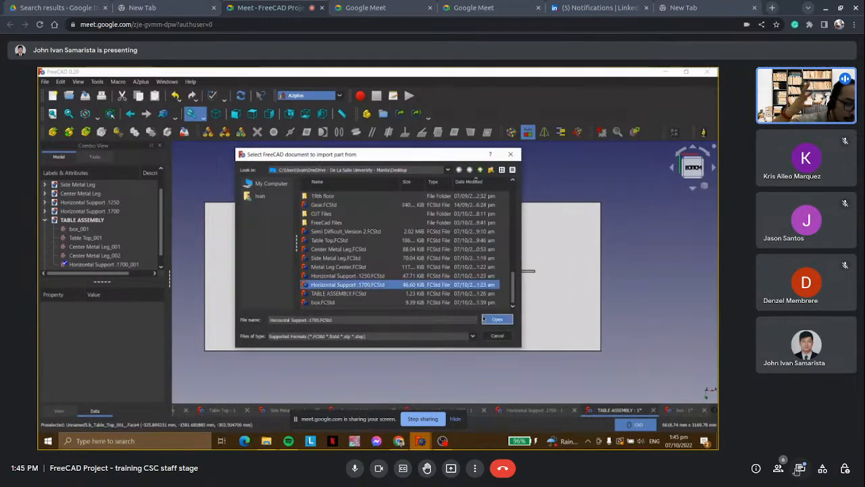
{"action": "left_click", "coordinate": [495, 320]}
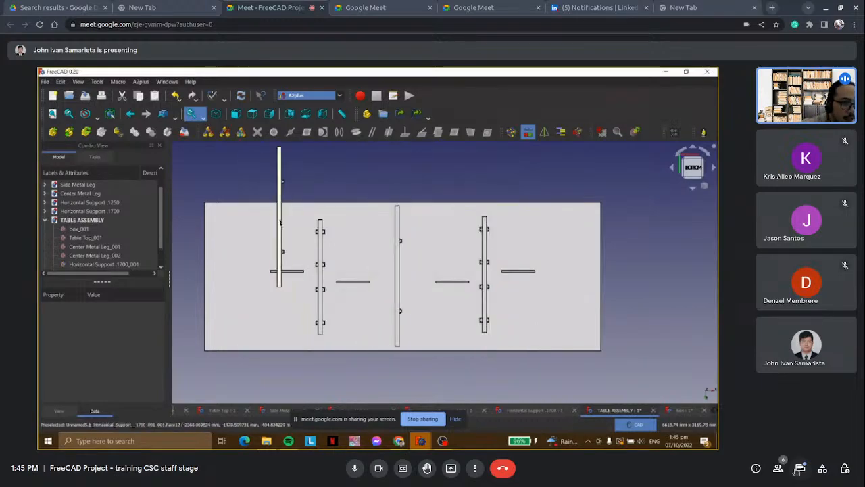
{"action": "left_click", "coordinate": [262, 223]}
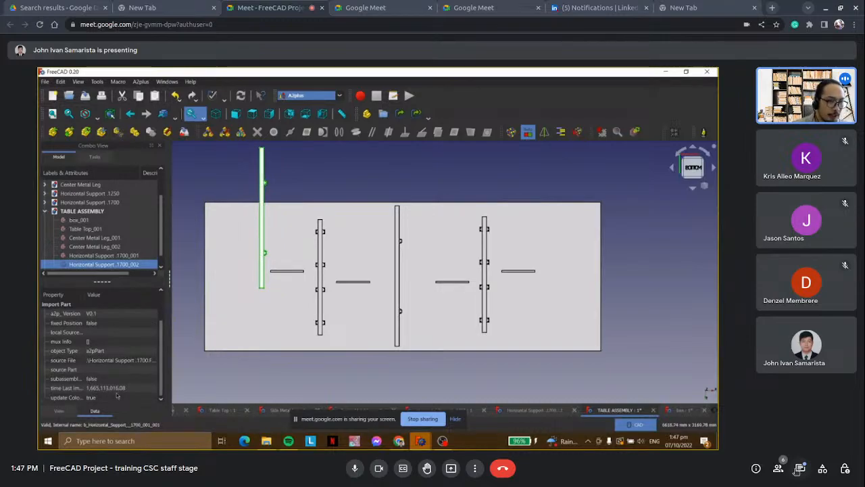
Switch the assembly's draw style to Wireframe and clear the selection.
{"action": "scroll", "coordinate": [108, 365], "scroll_direction": "up", "scroll_amount": 1}
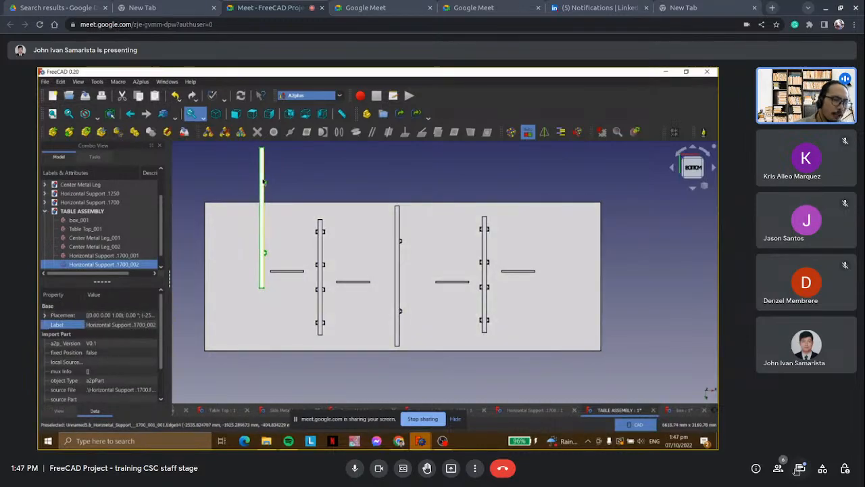
{"action": "right_click", "coordinate": [261, 179]}
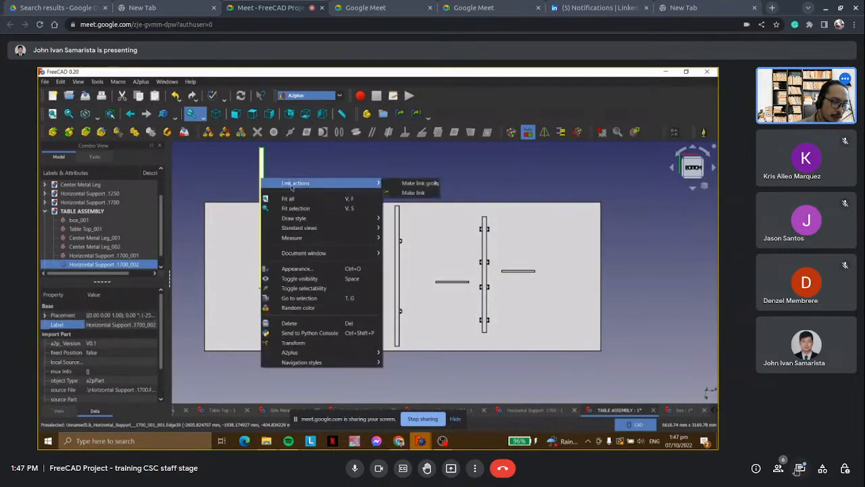
{"action": "mouse_move", "coordinate": [301, 221]}
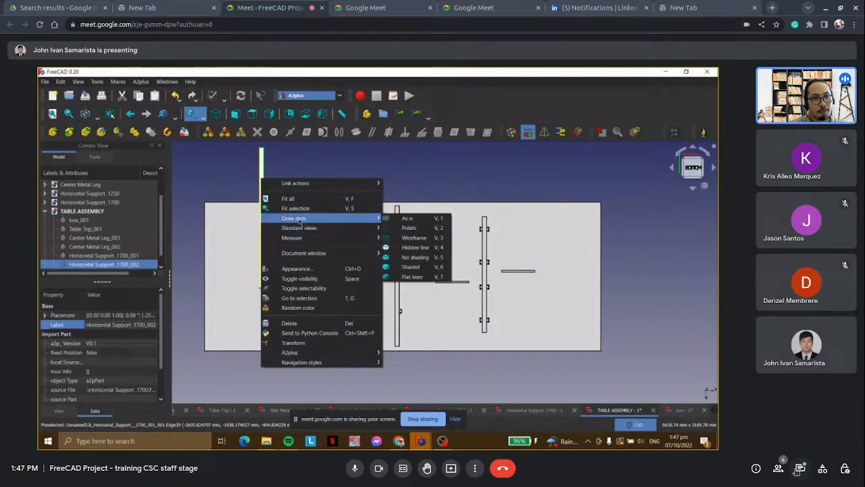
{"action": "left_click", "coordinate": [410, 237]}
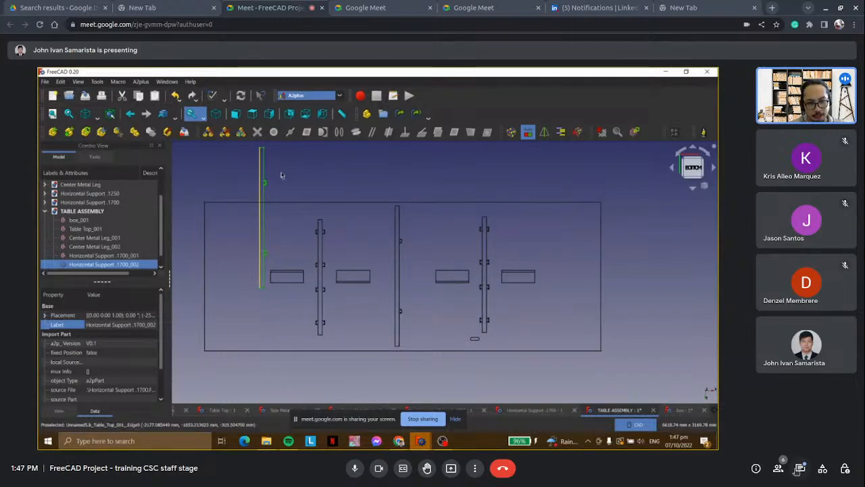
{"action": "left_click", "coordinate": [301, 162]}
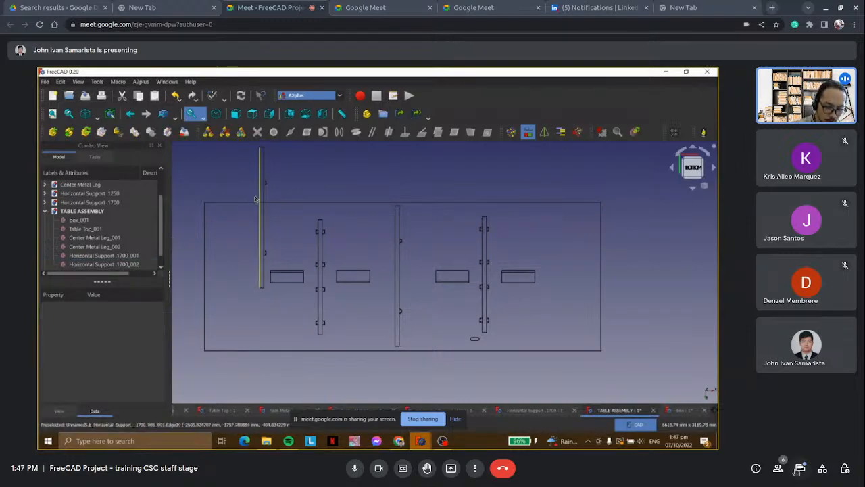
Look over the commands available for Horizontal Support .1700_002 without applying any.
{"action": "left_click", "coordinate": [123, 265]}
{"action": "right_click", "coordinate": [123, 266]}
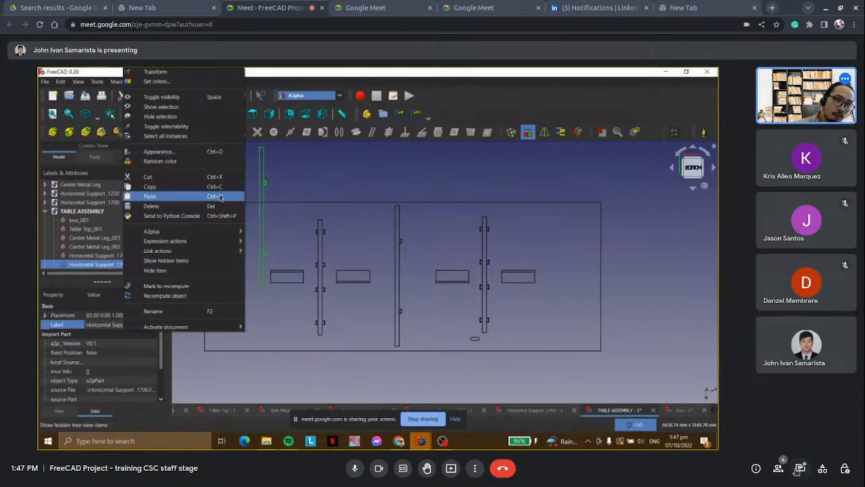
{"action": "mouse_move", "coordinate": [221, 243]}
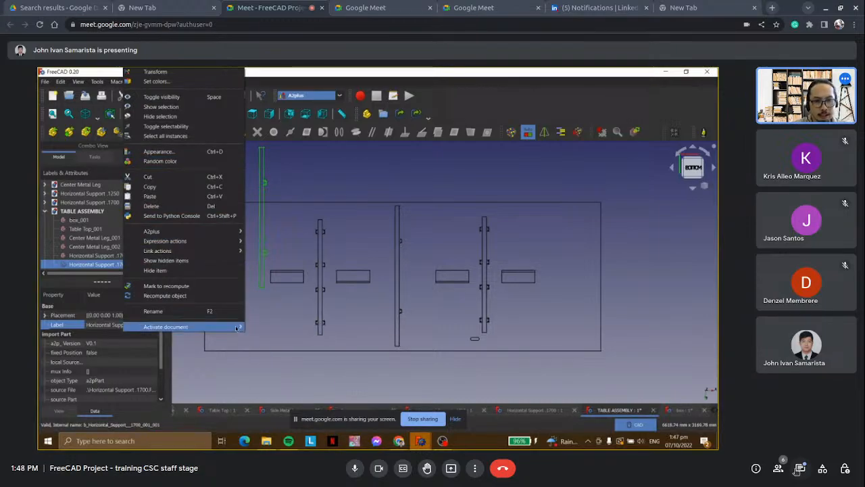
{"action": "mouse_move", "coordinate": [238, 327]}
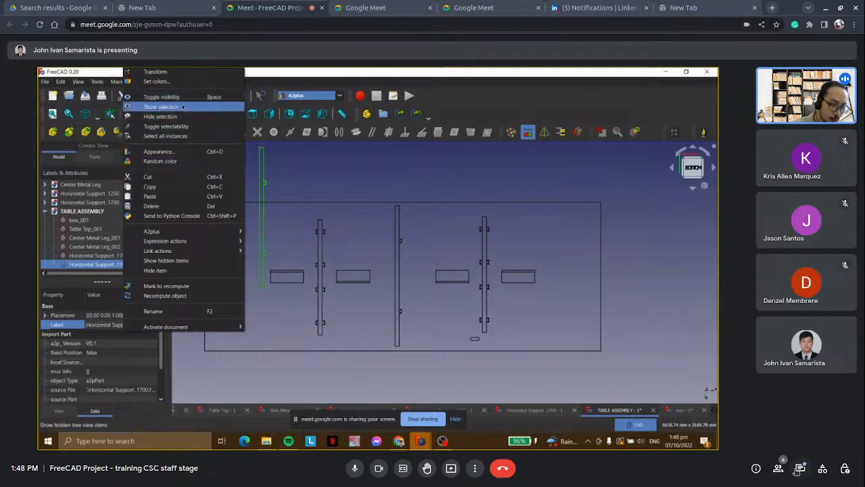
{"action": "left_click", "coordinate": [353, 174]}
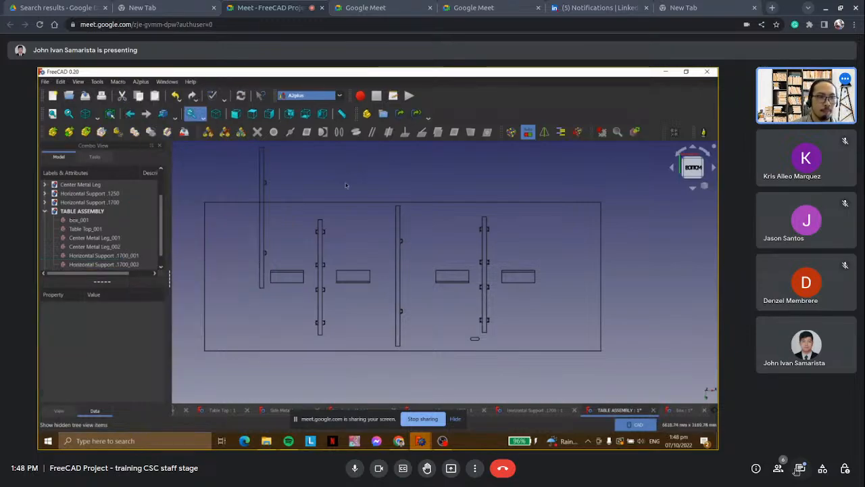
Switch the assembly's draw style to Shaded.
{"action": "left_click", "coordinate": [119, 264]}
{"action": "right_click", "coordinate": [262, 228]}
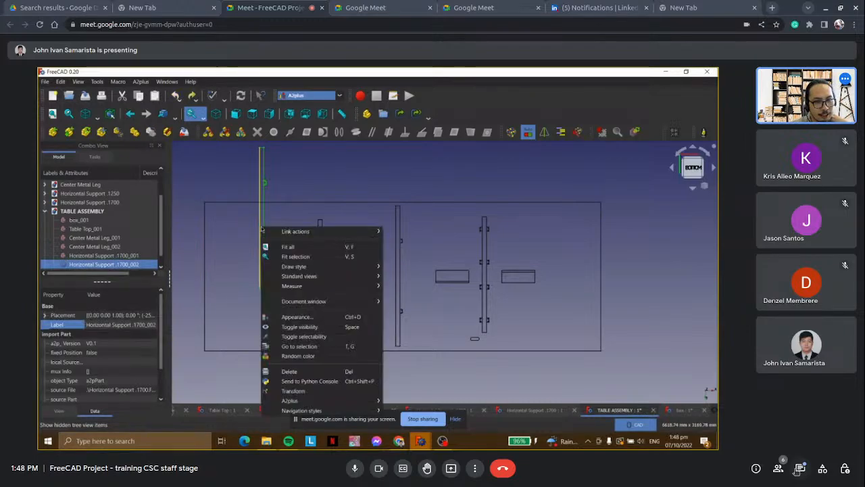
{"action": "mouse_move", "coordinate": [297, 268]}
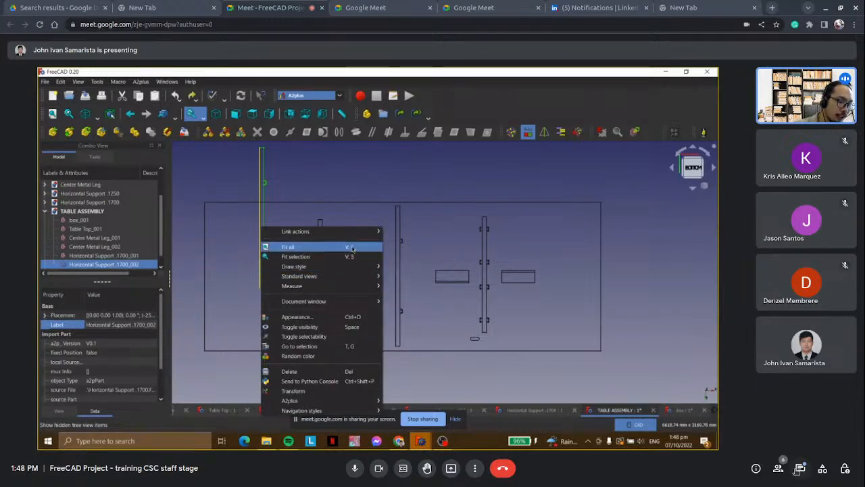
{"action": "mouse_move", "coordinate": [352, 266]}
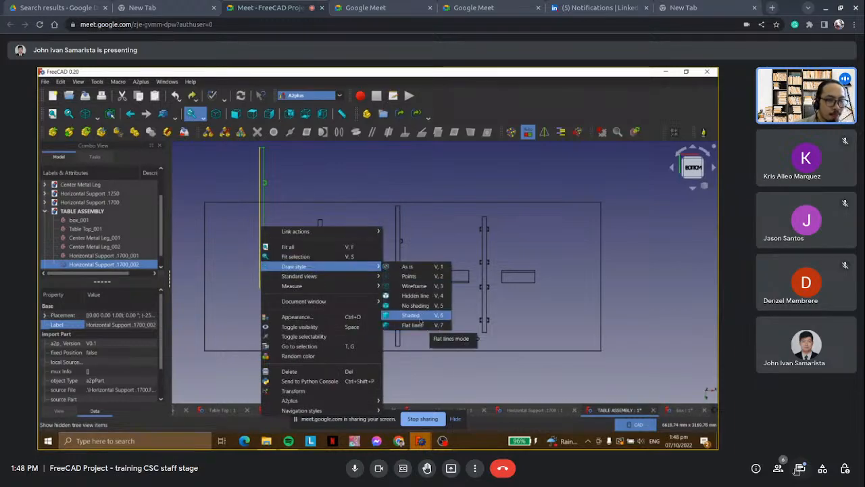
{"action": "left_click", "coordinate": [419, 319]}
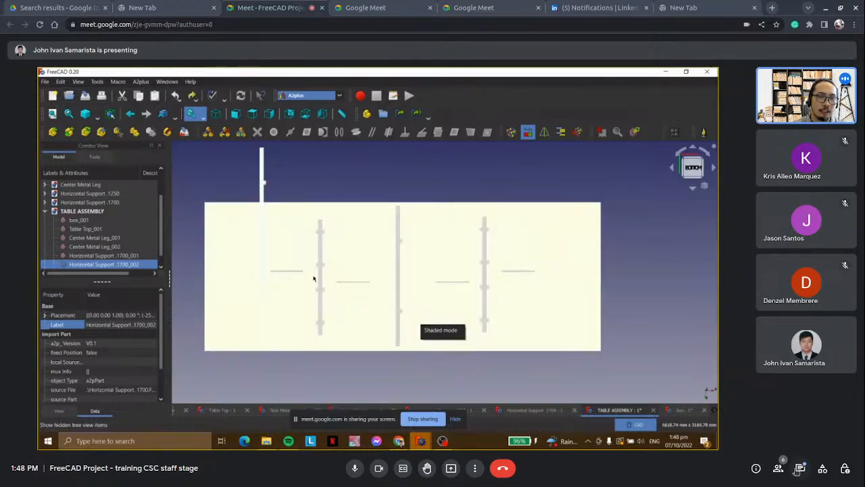
Switch the assembly's draw style to No shading and clear the selection.
{"action": "right_click", "coordinate": [261, 200]}
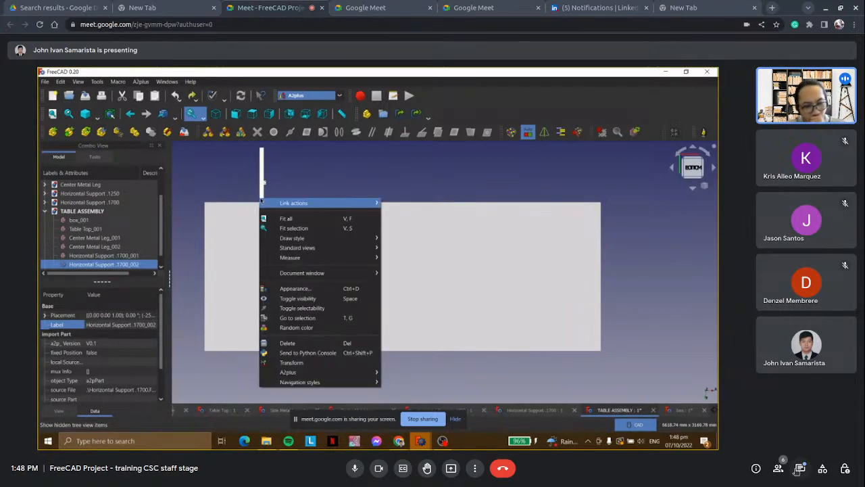
{"action": "mouse_move", "coordinate": [318, 239]}
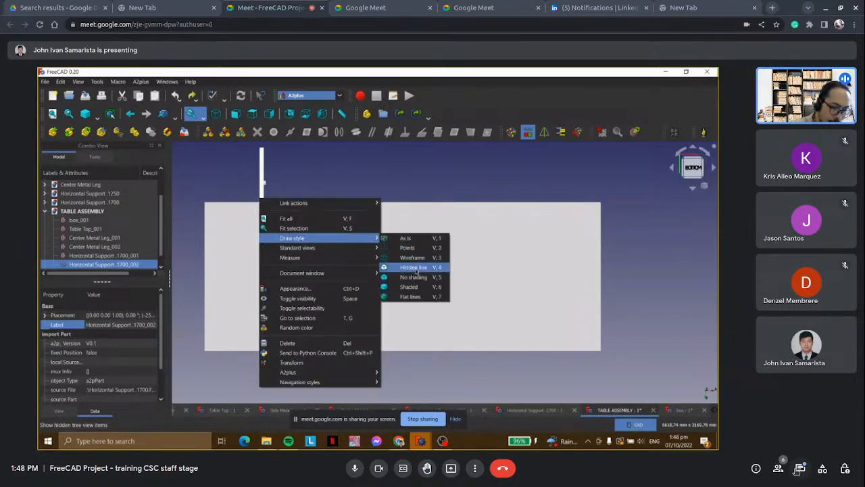
{"action": "left_click", "coordinate": [414, 276]}
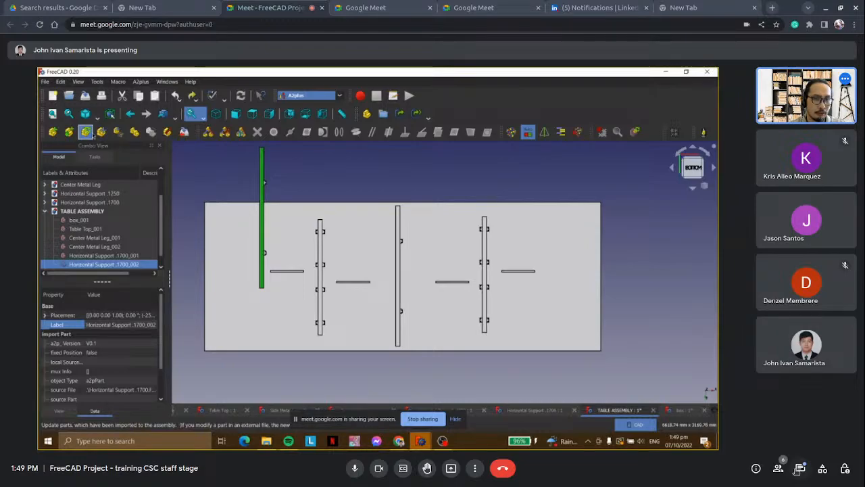
{"action": "left_click", "coordinate": [323, 191]}
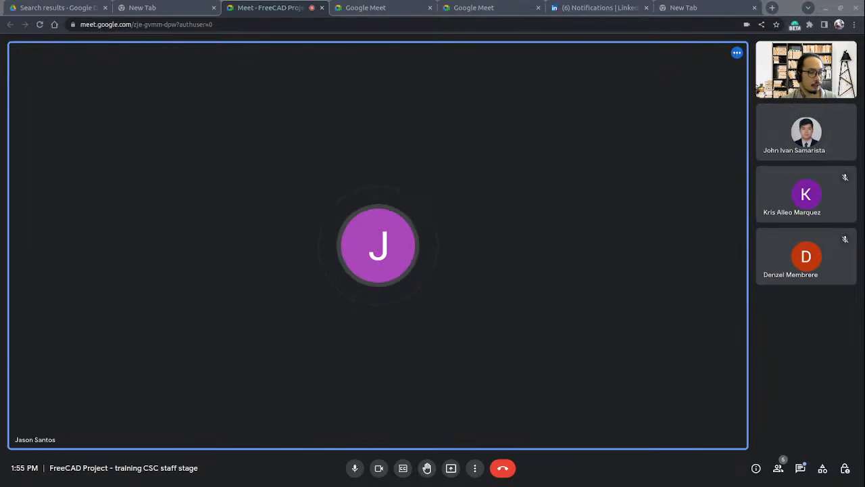
Check the in-call messages in Google Meet and leave the training call.
{"action": "left_click", "coordinate": [800, 467]}
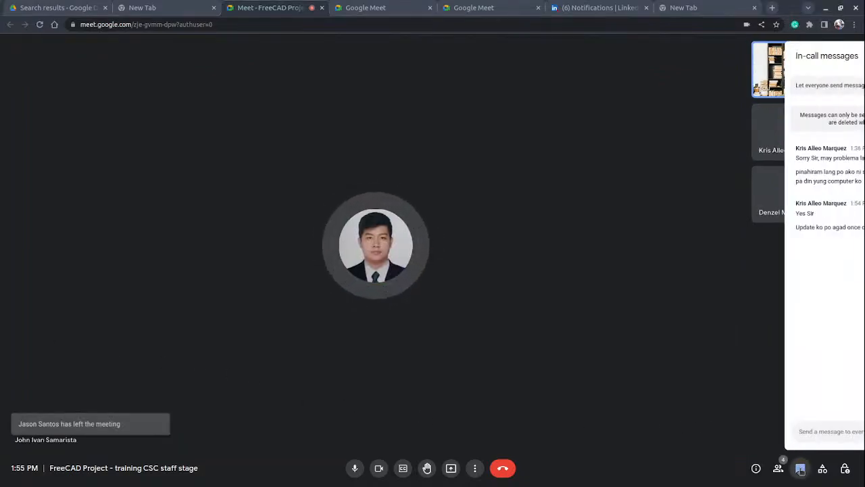
{"action": "left_click", "coordinate": [800, 468]}
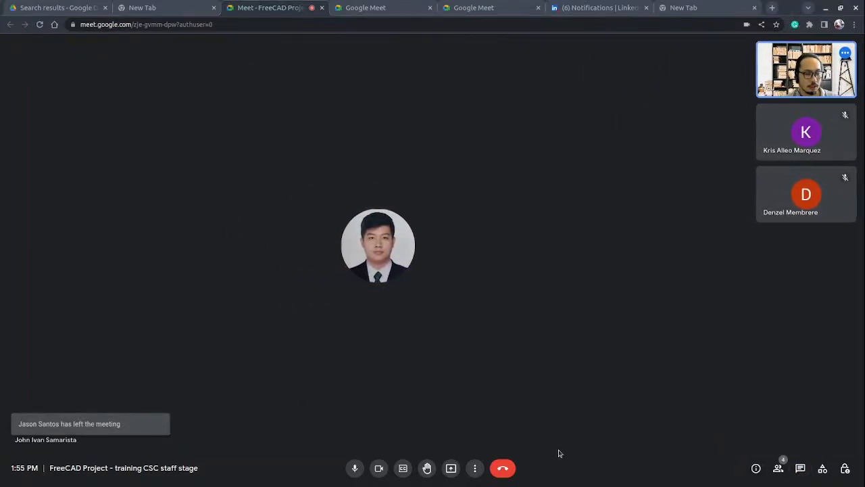
{"action": "left_click", "coordinate": [499, 474]}
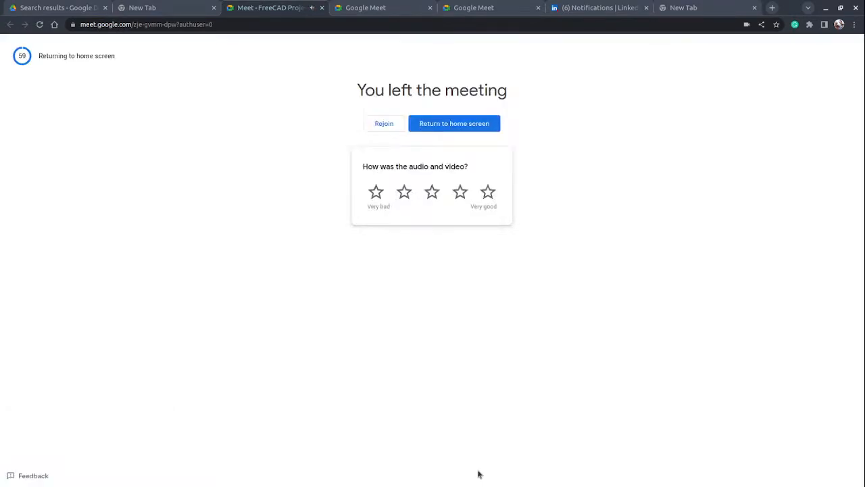